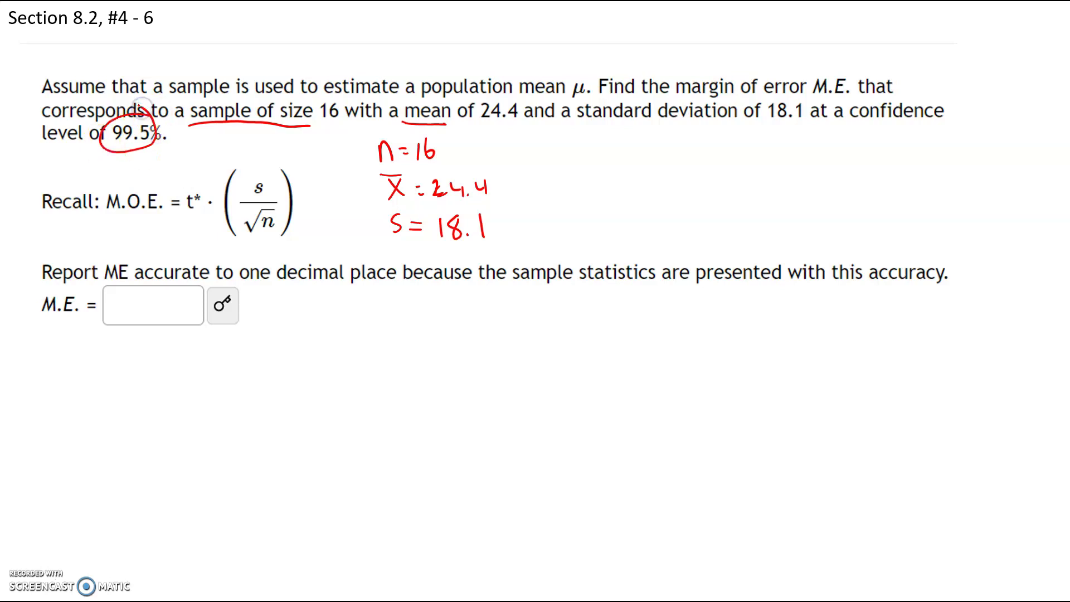
- Draw arrows linking s = 18.1 and n = 16 to the margin of error formula, and exit the slide show keeping the ink
mouse_move(381, 226)
mouse_down()
mouse_move(275, 180)
mouse_move(283, 193)
mouse_up()
drag(375, 151, 286, 226)
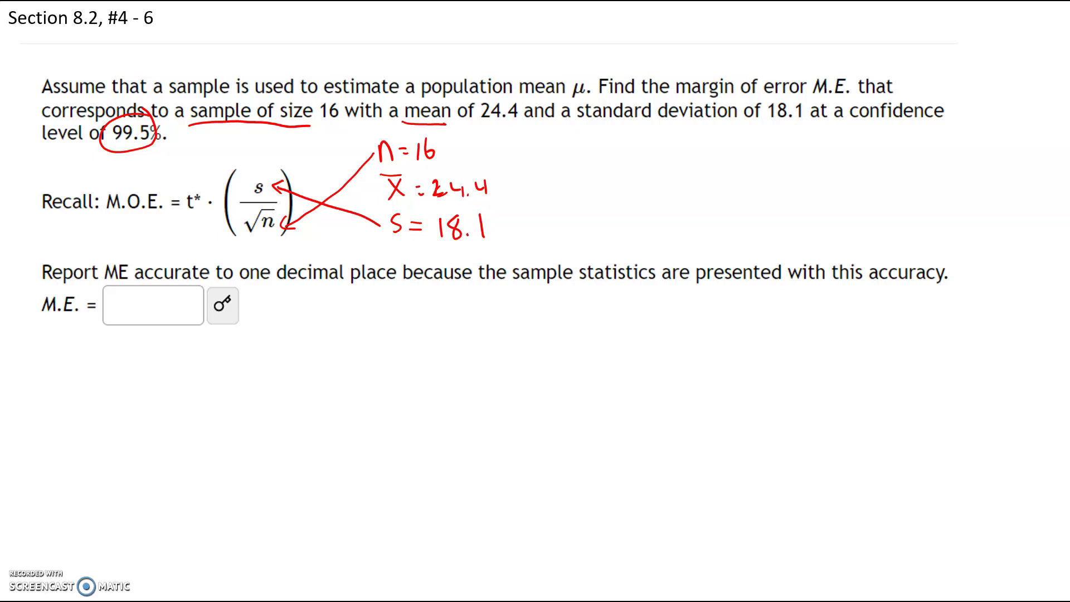
key(Escape)
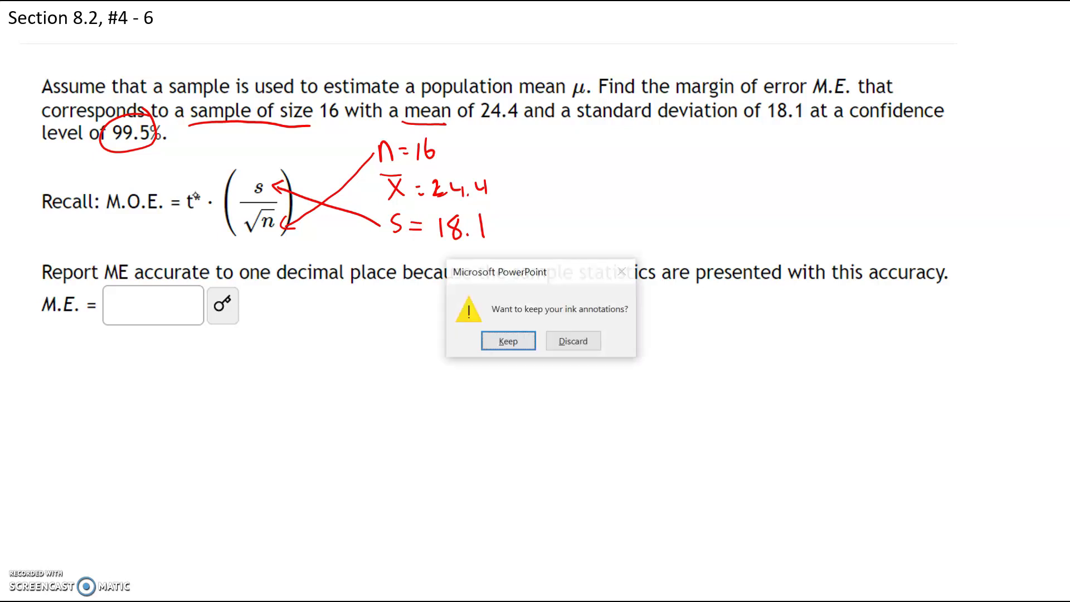
click(508, 343)
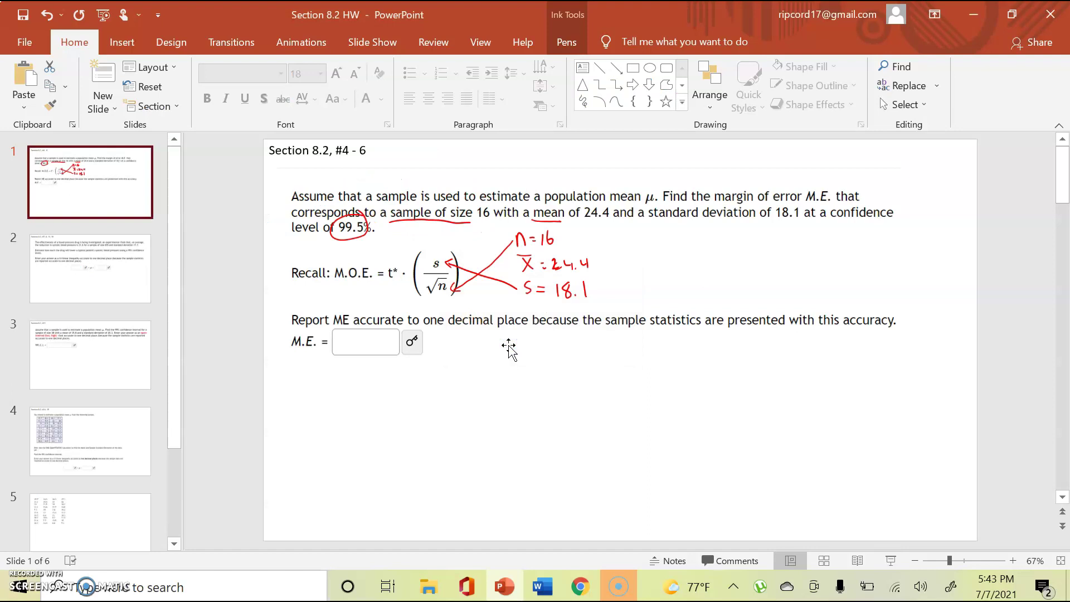
- Switch to Chrome and open the percentile/quantile finder of the t-Distribution calculator from the Elementary Statistics Calculators site
click(580, 585)
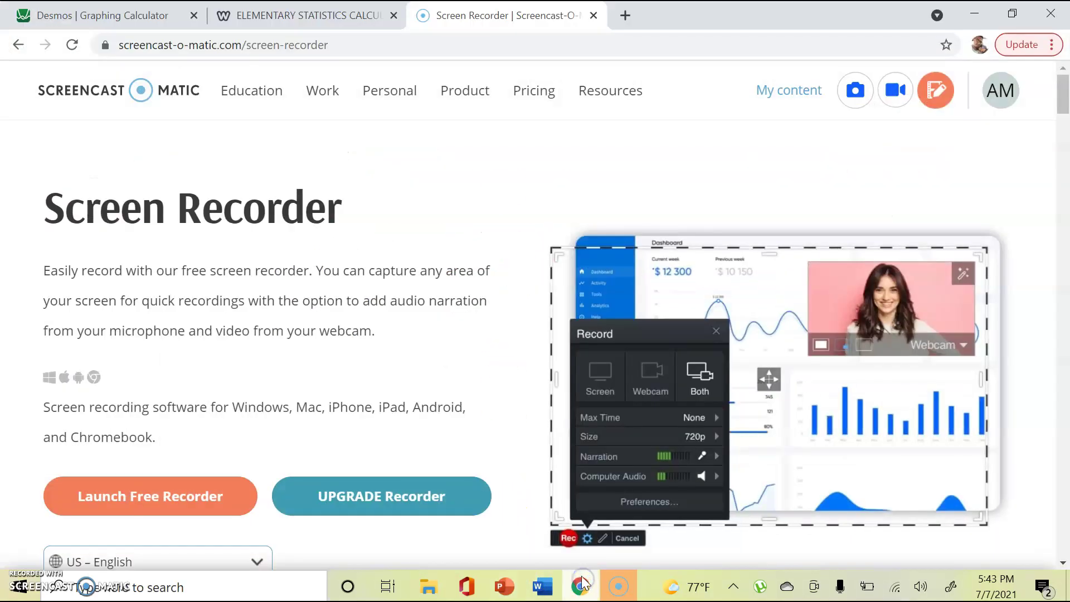
click(313, 16)
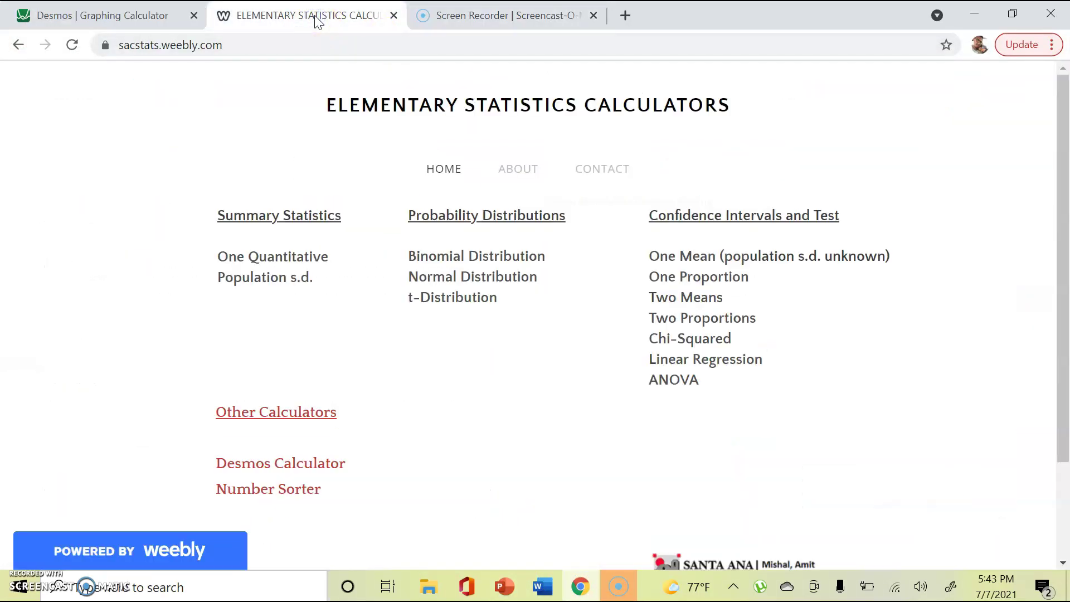
click(304, 35)
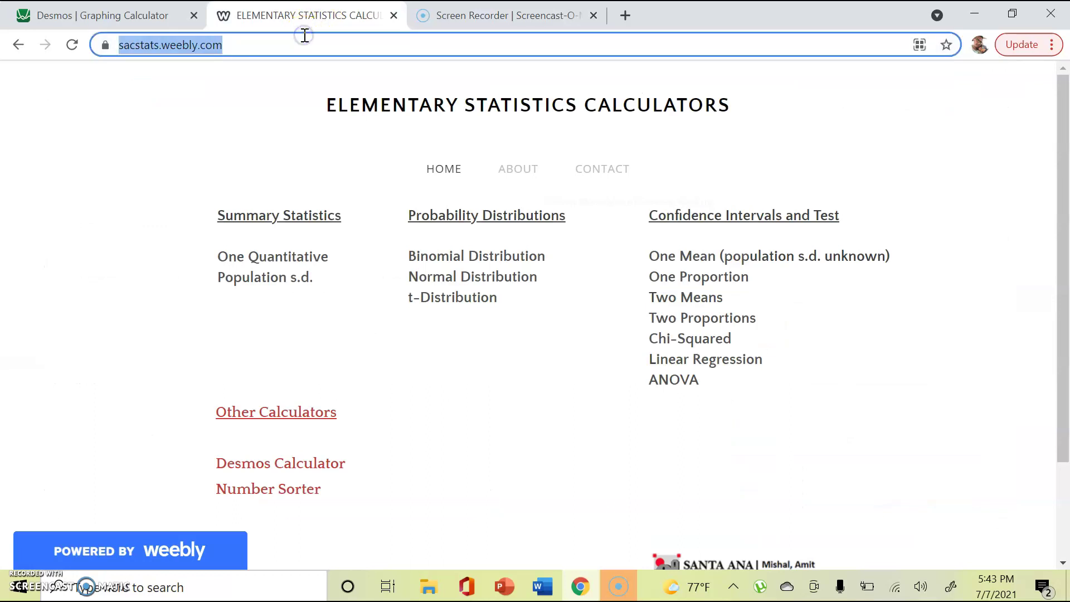
click(446, 295)
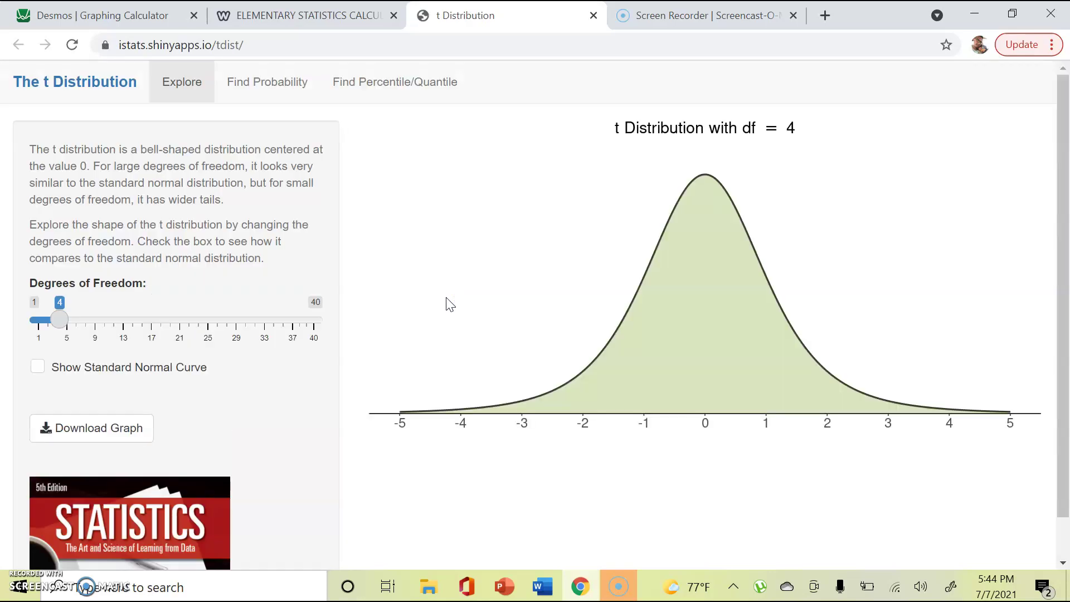
click(392, 93)
click(238, 166)
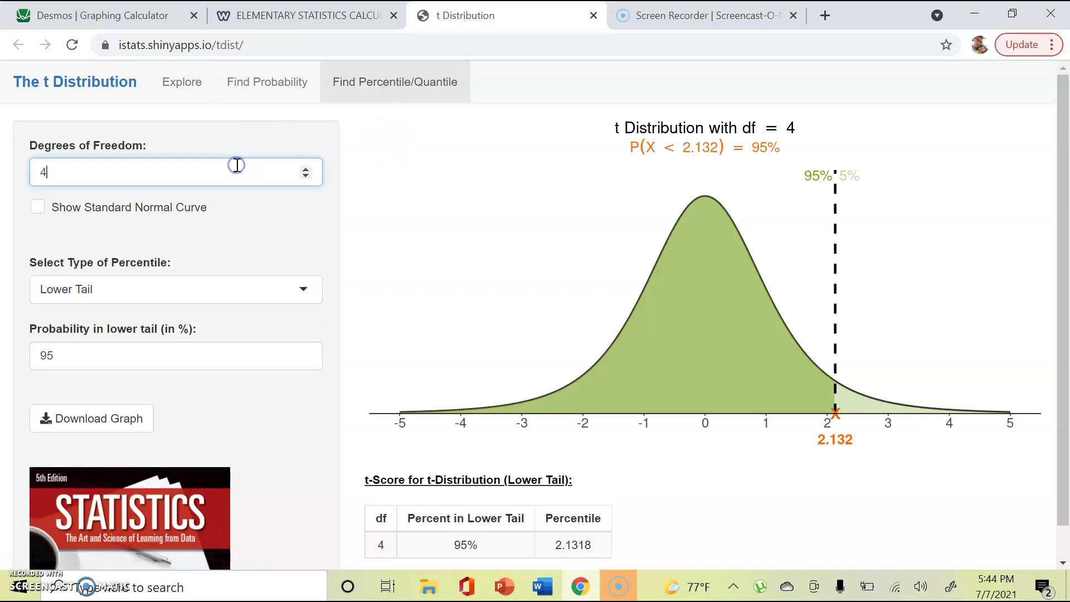
- Return to the PowerPoint slide show, handwrite "df = n − 1 = 16 − 1 = 15" beside the sample values, and exit keeping the ink
click(639, 579)
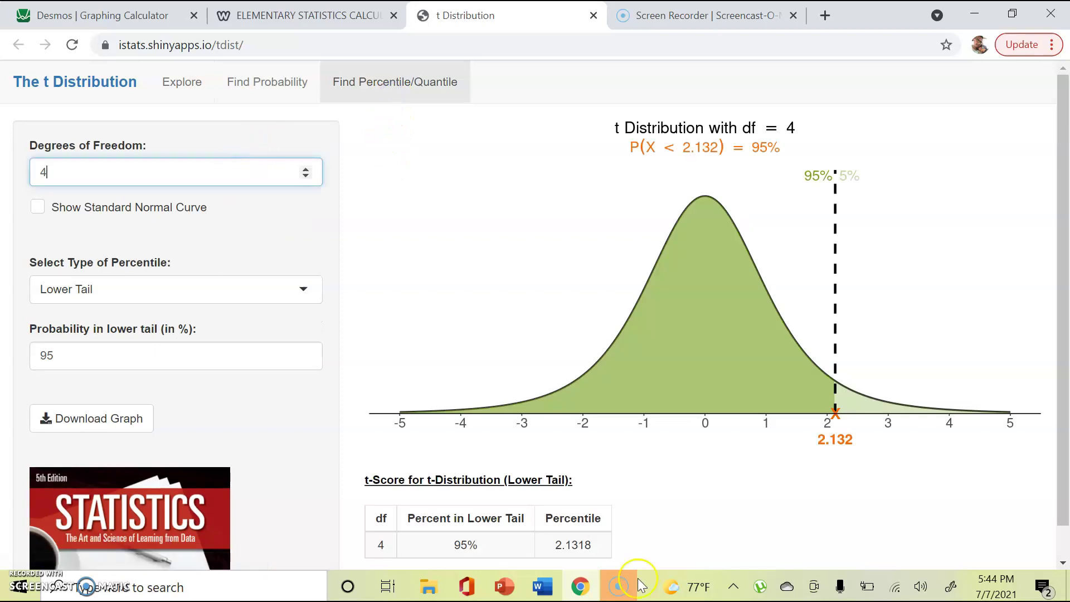
click(583, 588)
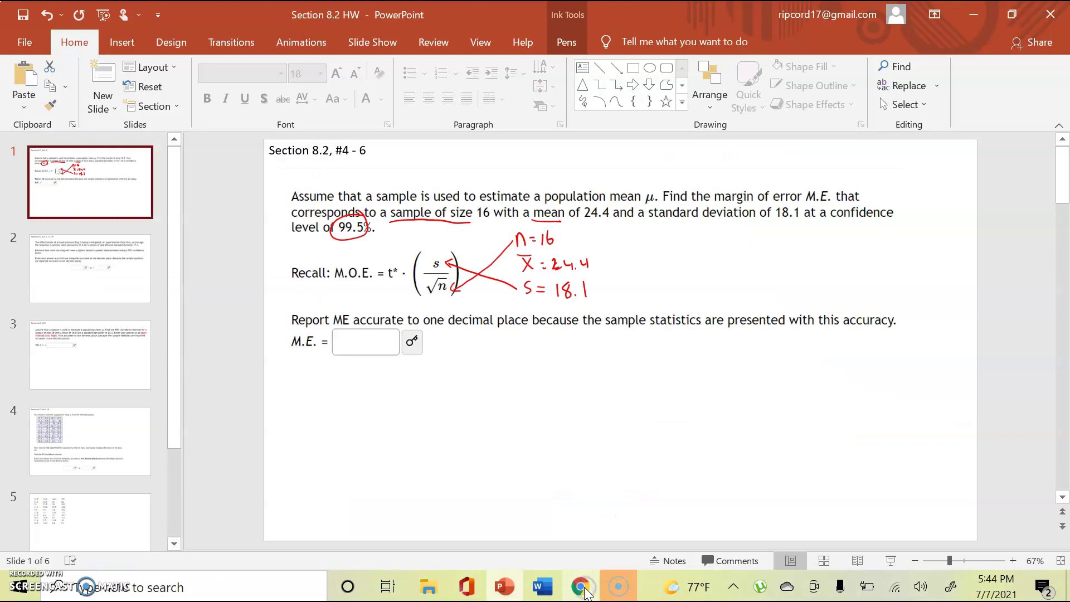
click(891, 560)
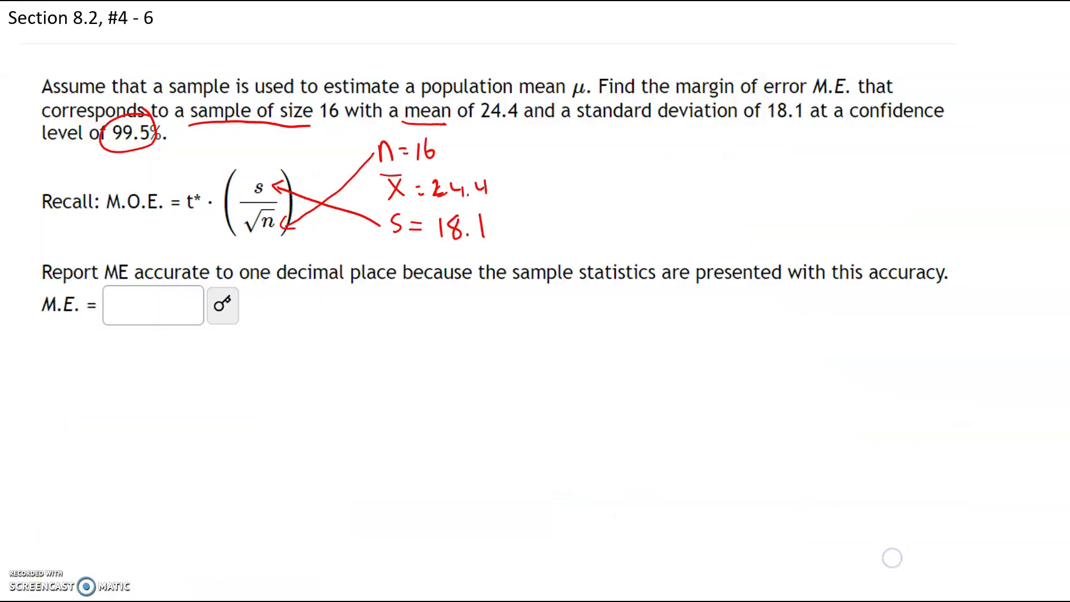
mouse_move(600, 151)
mouse_down()
mouse_move(592, 162)
mouse_move(639, 151)
mouse_up()
mouse_move(625, 162)
mouse_down()
mouse_move(863, 150)
mouse_move(842, 176)
mouse_up()
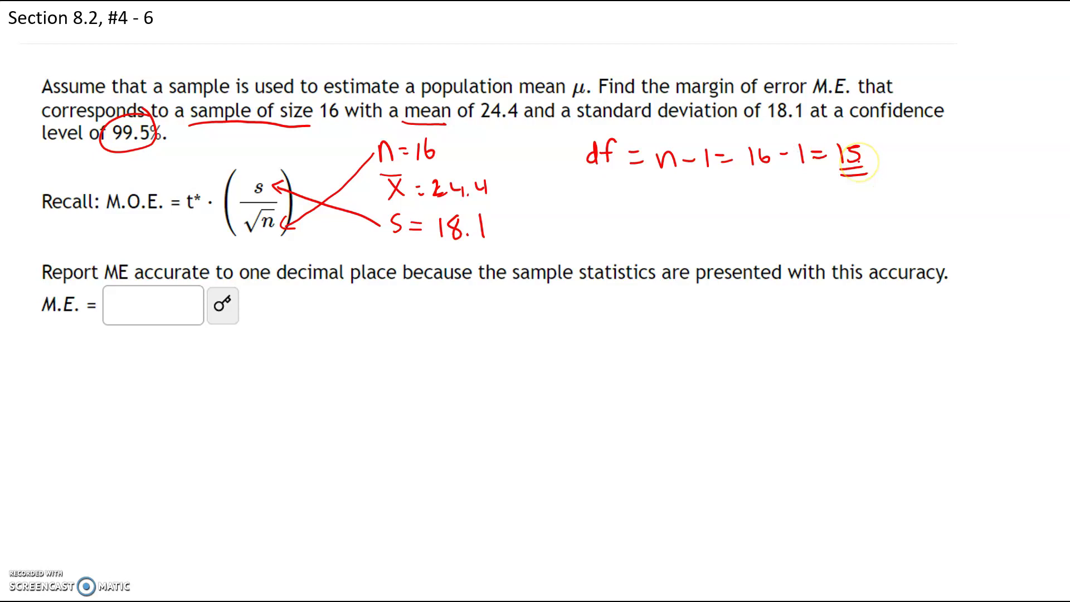
key(Escape)
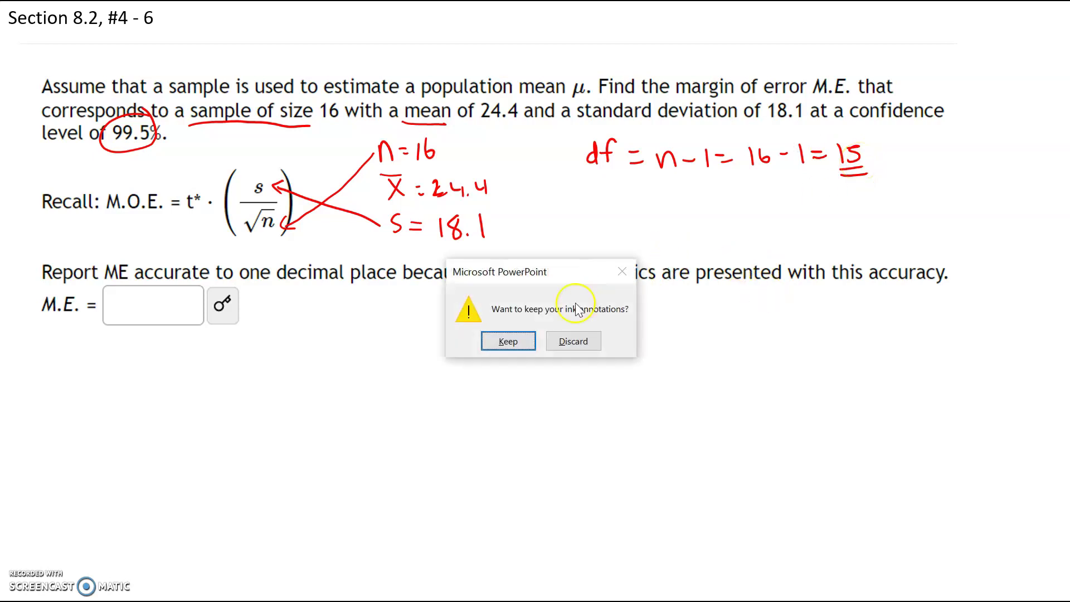
click(504, 341)
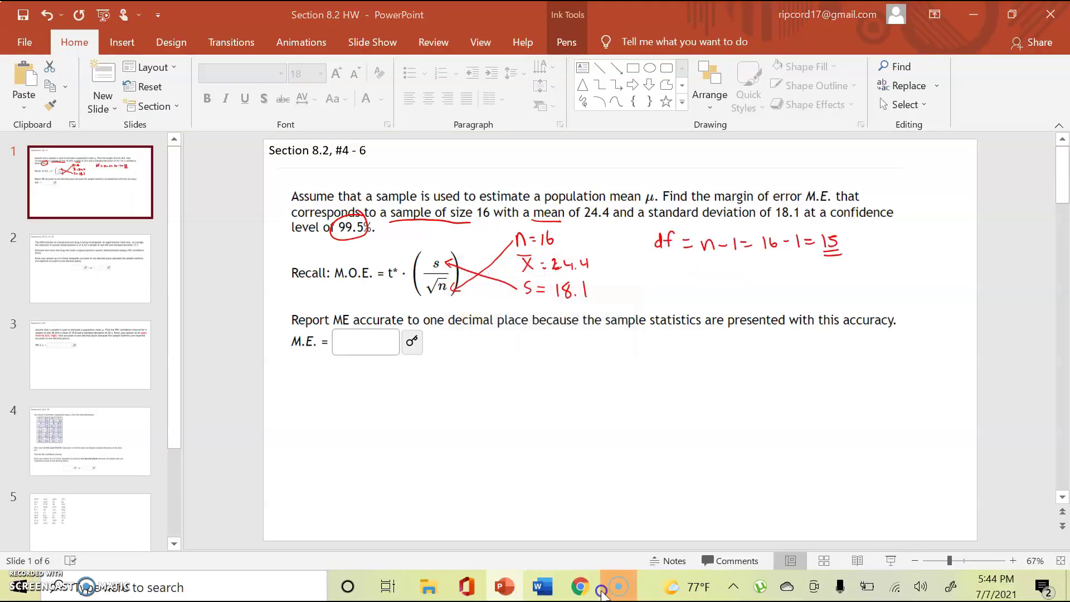
- Switch back to the t Distribution calculator in Chrome and set the degrees of freedom to 15
click(580, 586)
click(182, 160)
click(138, 173)
key(BackSpace)
text(15)
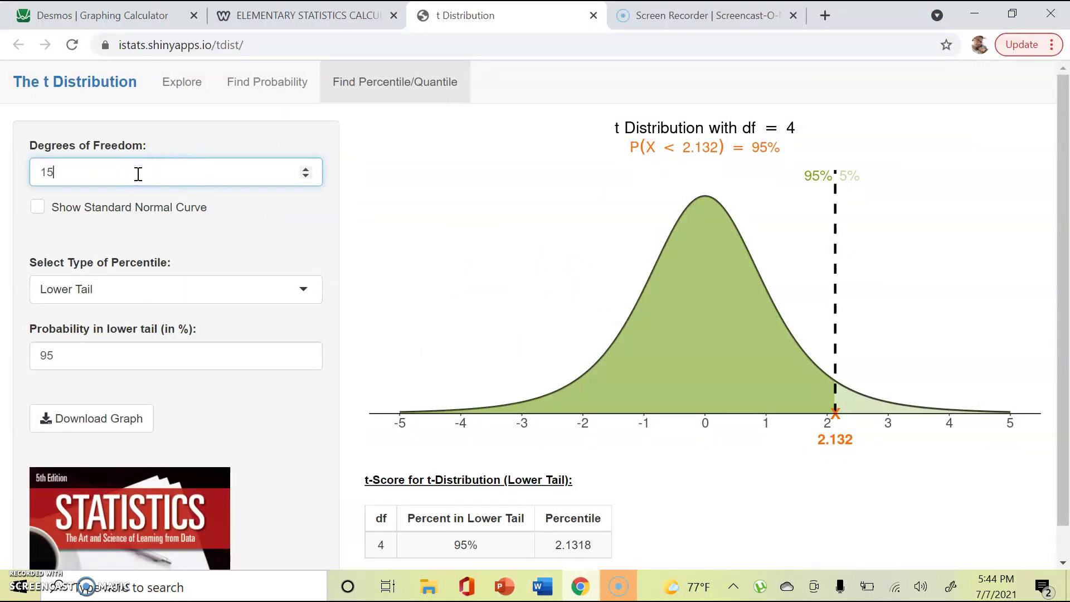
- Set the percentile type to Two-Tailed with a central probability of 99.5%, and highlight the resulting percentile value
click(139, 290)
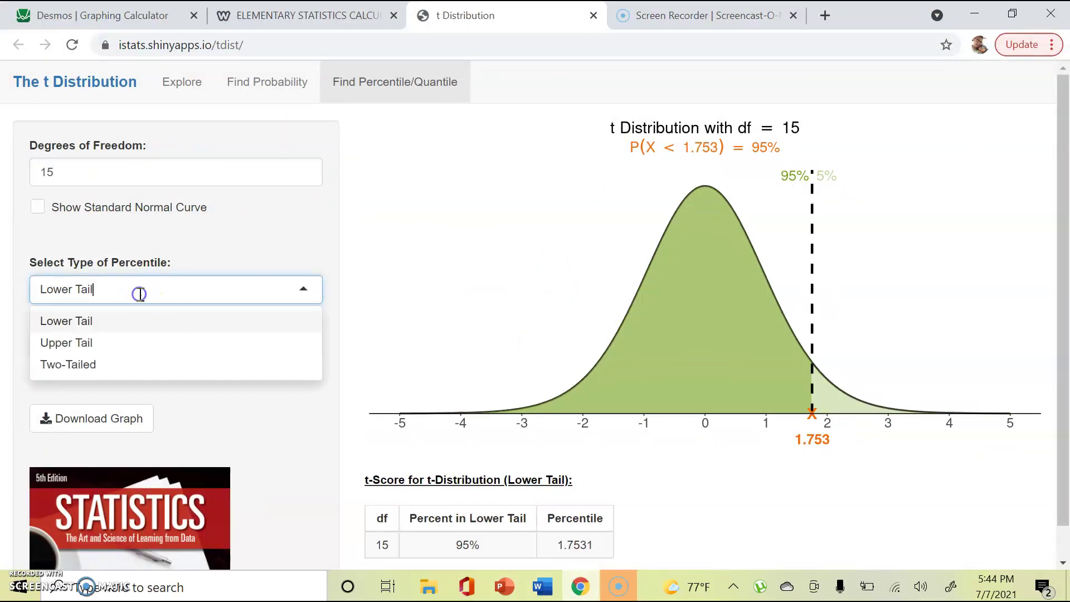
click(111, 361)
click(111, 361)
key(BackSpace)
key(BackSpace)
text(99.5)
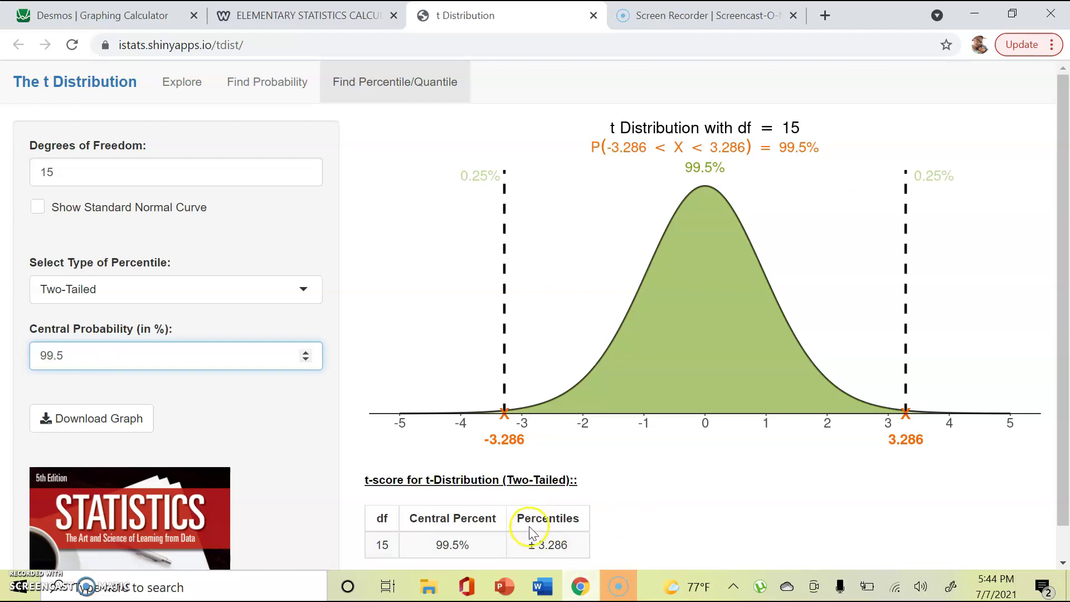
drag(538, 545, 566, 546)
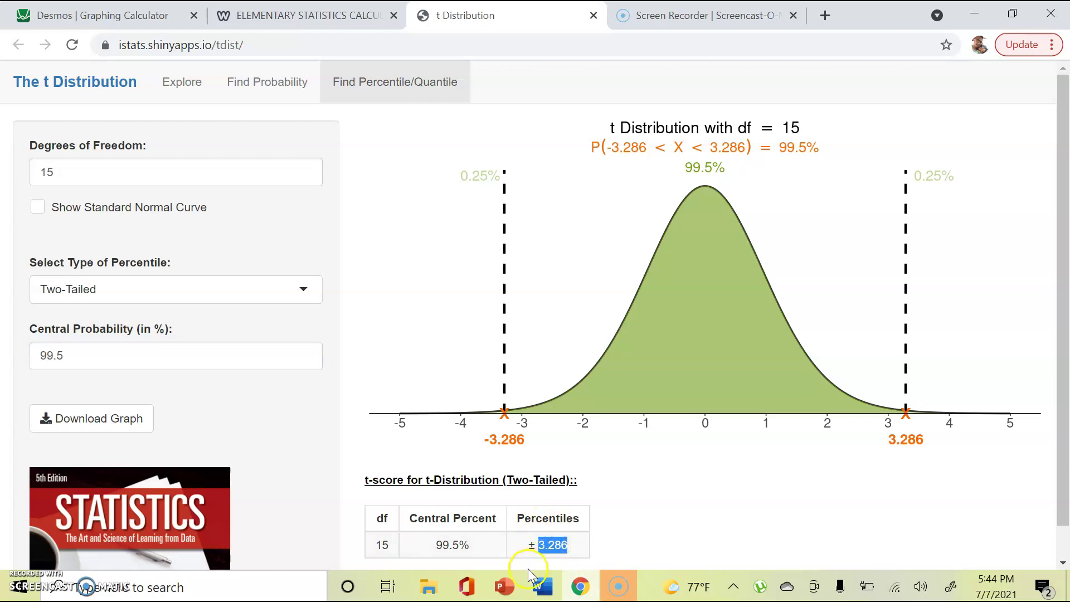
- Resume the PowerPoint slide show, handwrite "ME =" below the answer box, and circle t* in the formula
click(517, 590)
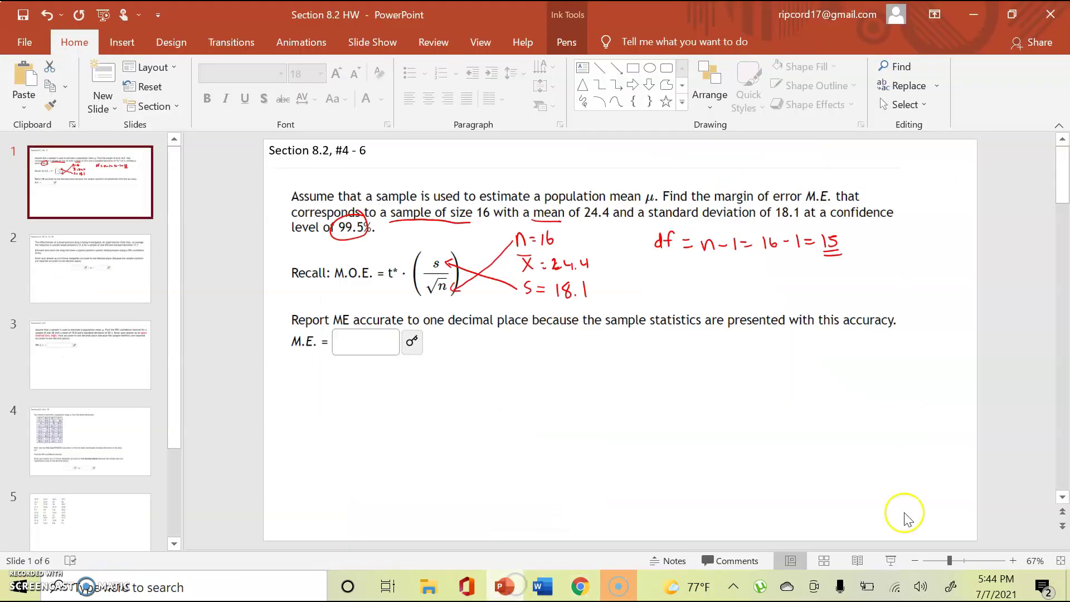
click(890, 560)
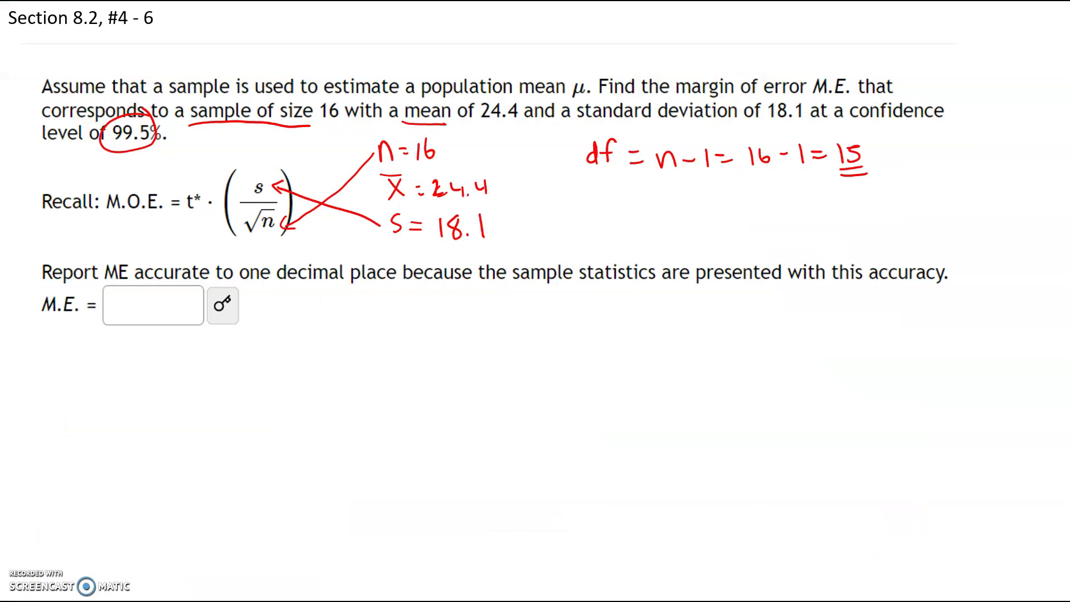
mouse_move(157, 381)
mouse_down()
mouse_move(194, 375)
mouse_move(201, 358)
mouse_move(220, 362)
mouse_up()
drag(207, 370, 220, 369)
mouse_move(198, 191)
mouse_down()
mouse_move(184, 209)
mouse_move(198, 189)
mouse_up()
- Handwrite "3.286 (18.1/√16) =" to complete the margin of error expression, and exit the slide show keeping the ink
click(267, 373)
mouse_move(252, 362)
mouse_down()
mouse_move(254, 381)
mouse_move(299, 379)
mouse_move(319, 361)
mouse_move(333, 374)
mouse_up()
mouse_move(375, 328)
mouse_down()
mouse_move(382, 413)
mouse_move(391, 352)
mouse_move(410, 334)
mouse_move(438, 357)
mouse_move(418, 367)
mouse_move(411, 393)
mouse_up()
click(420, 341)
drag(424, 376, 427, 387)
mouse_move(434, 333)
mouse_down()
mouse_move(453, 395)
mouse_move(493, 362)
mouse_up()
drag(473, 373, 479, 371)
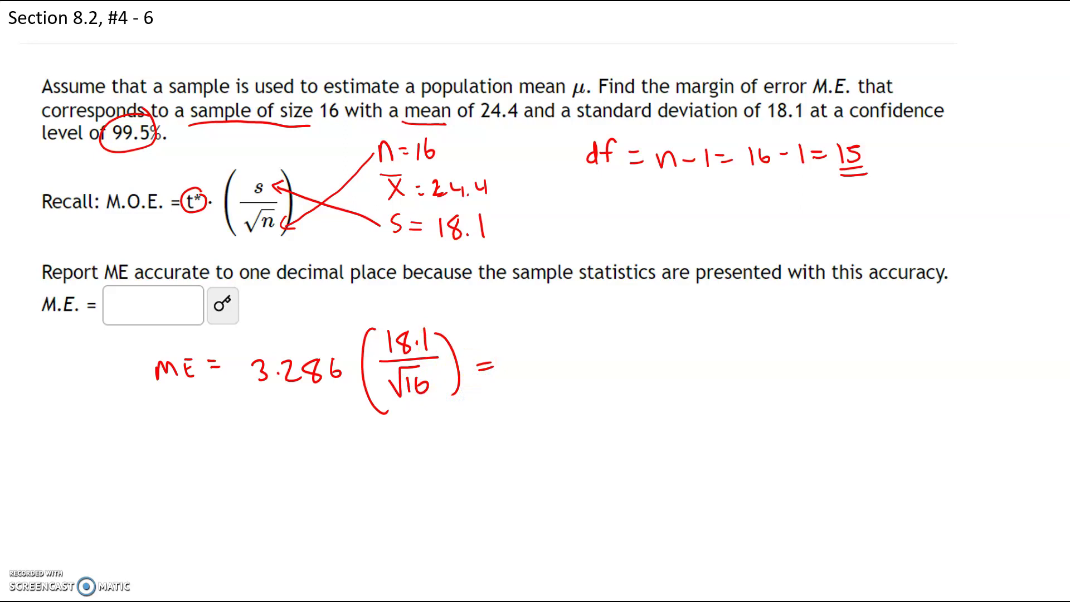
key(Escape)
click(501, 341)
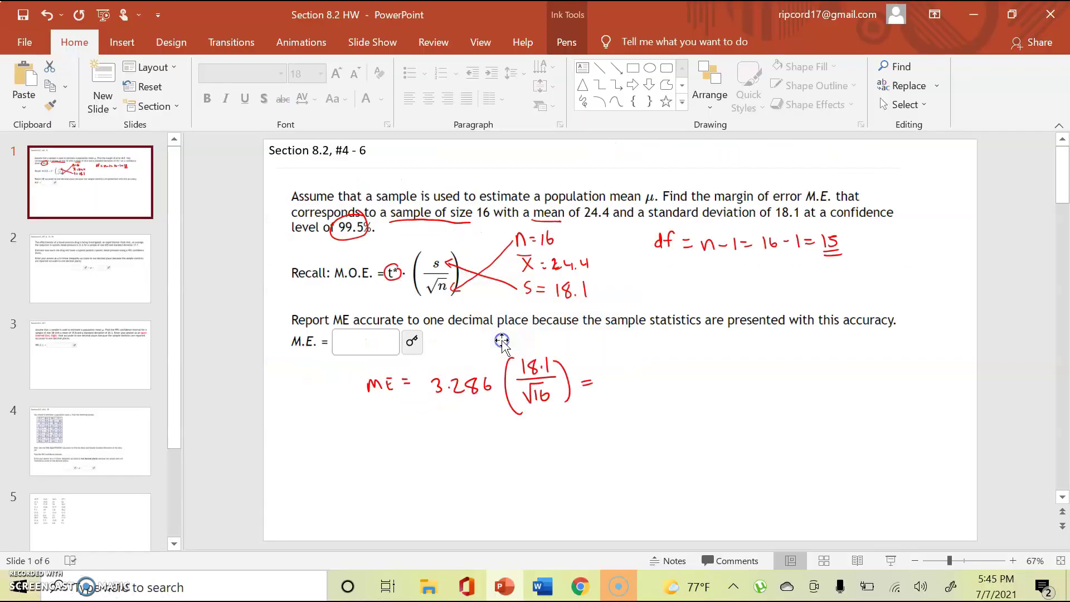
- Switch to the Desmos graphing calculator in Chrome and move its tab next to the t Distribution tab
click(579, 586)
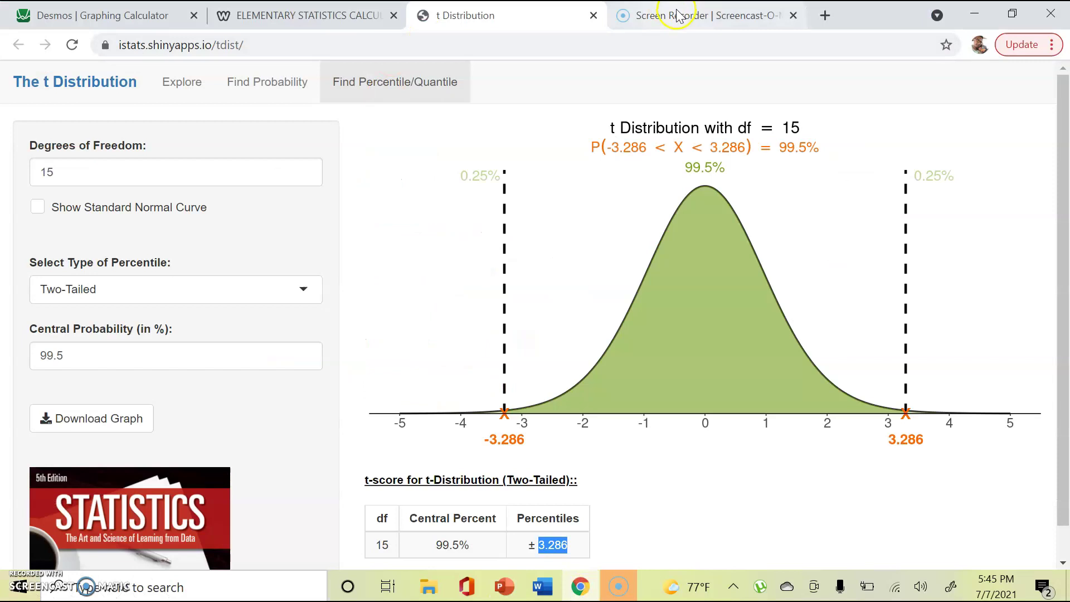
click(115, 18)
drag(116, 18, 303, 28)
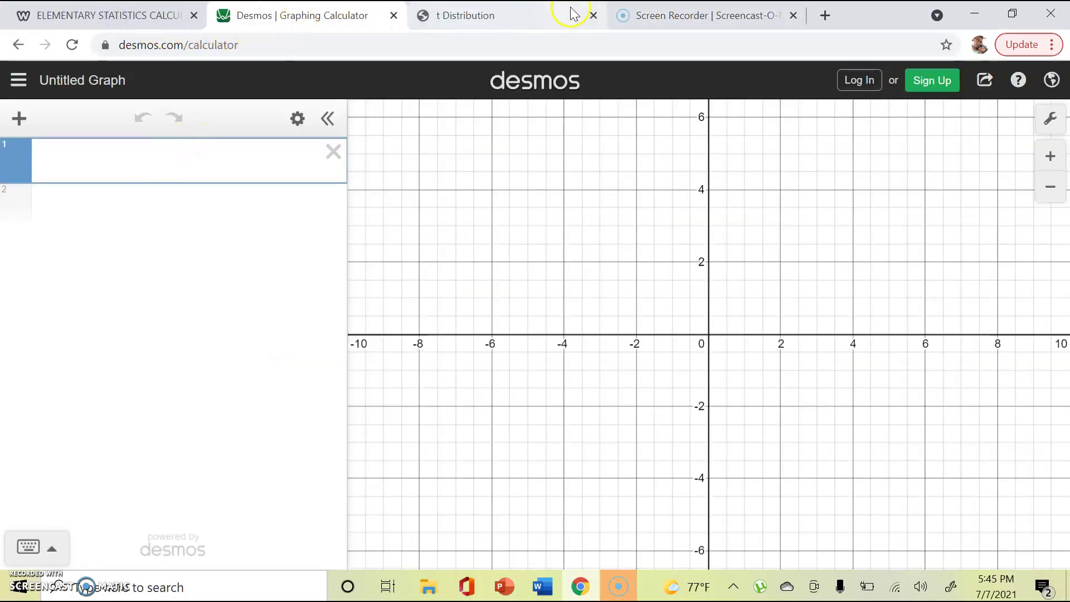
click(574, 14)
click(321, 19)
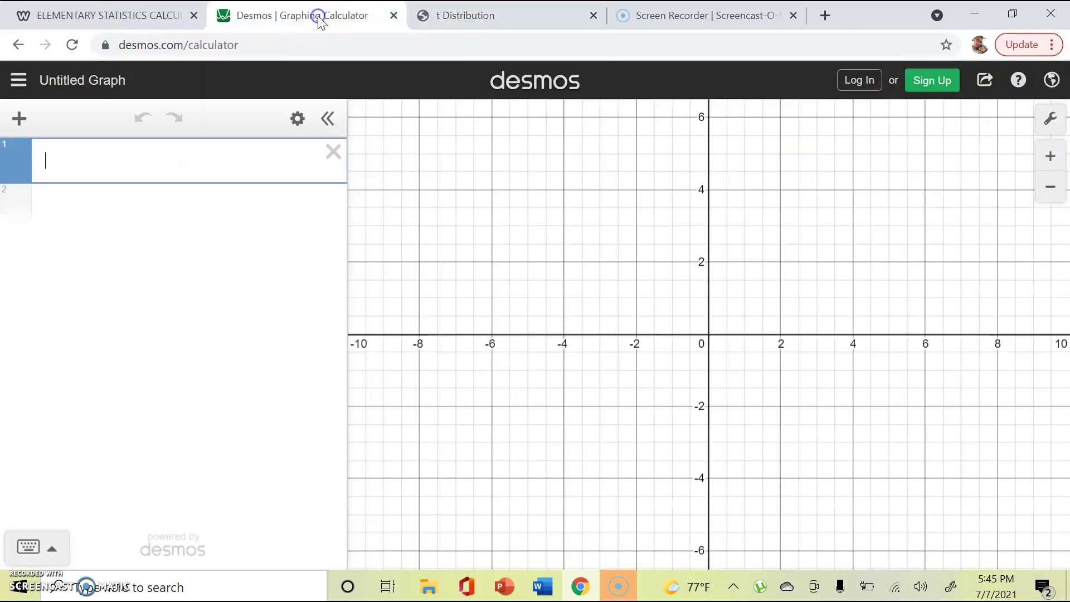
- Enter the expression 3.286 · 18.1/√16 in Desmos, checking the slide for the values
text(3.)
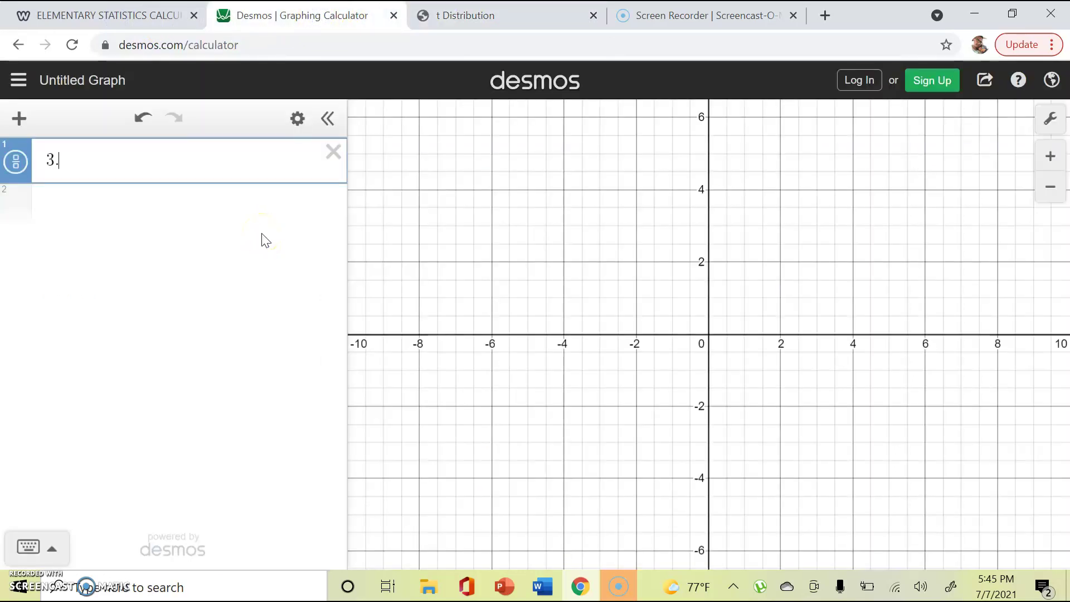
text(886*)
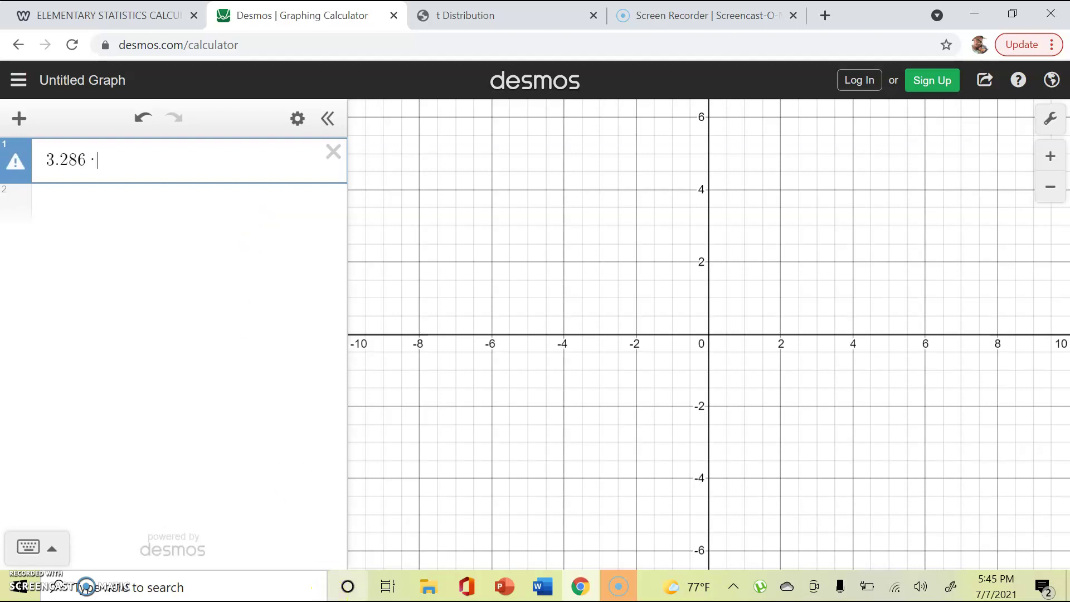
click(578, 592)
click(577, 592)
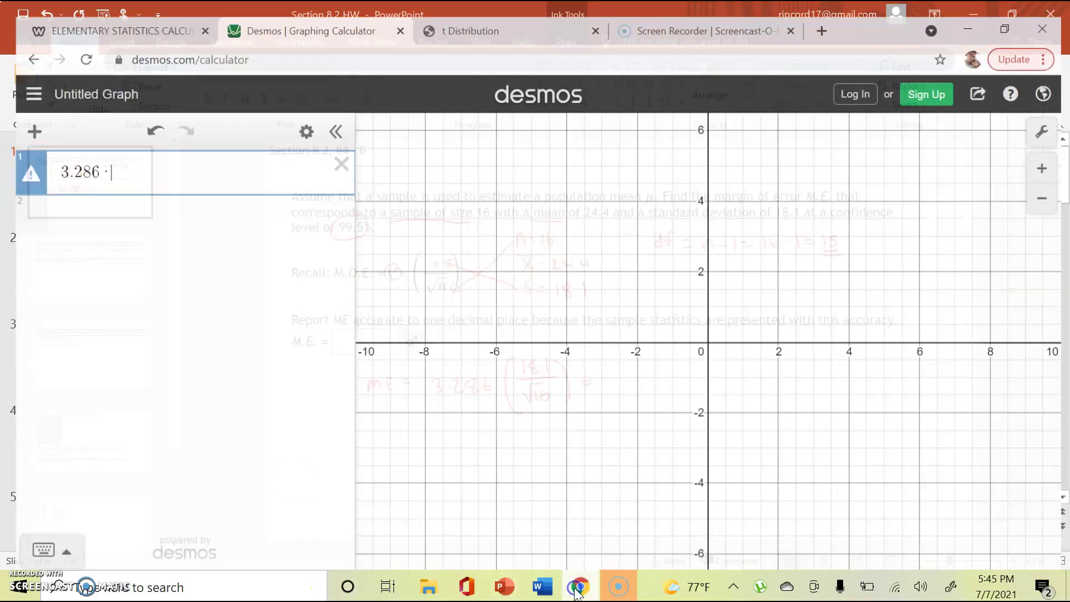
text(18.1)
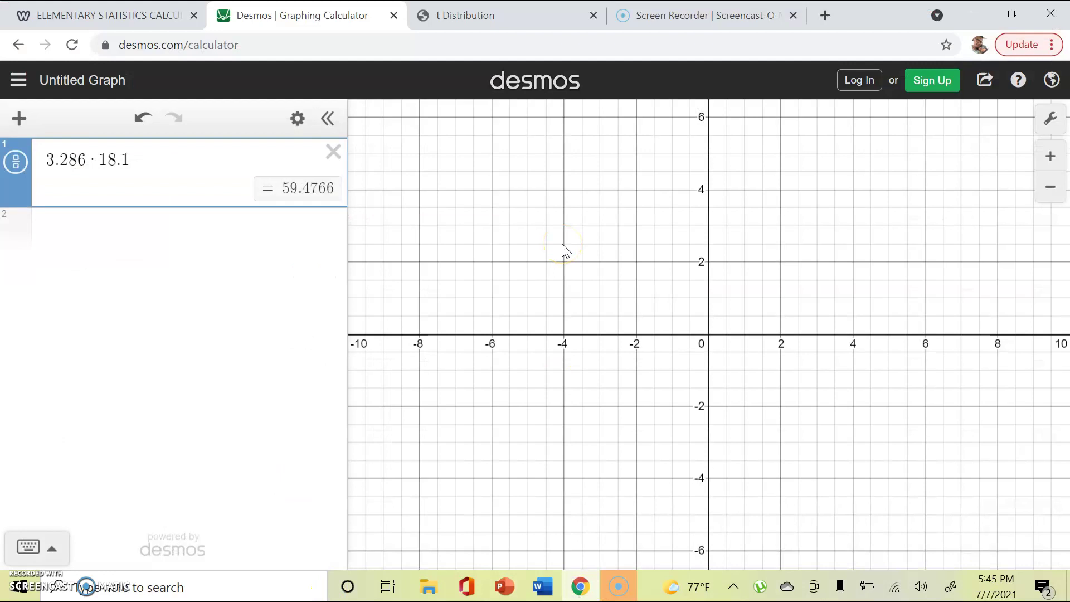
text(/)
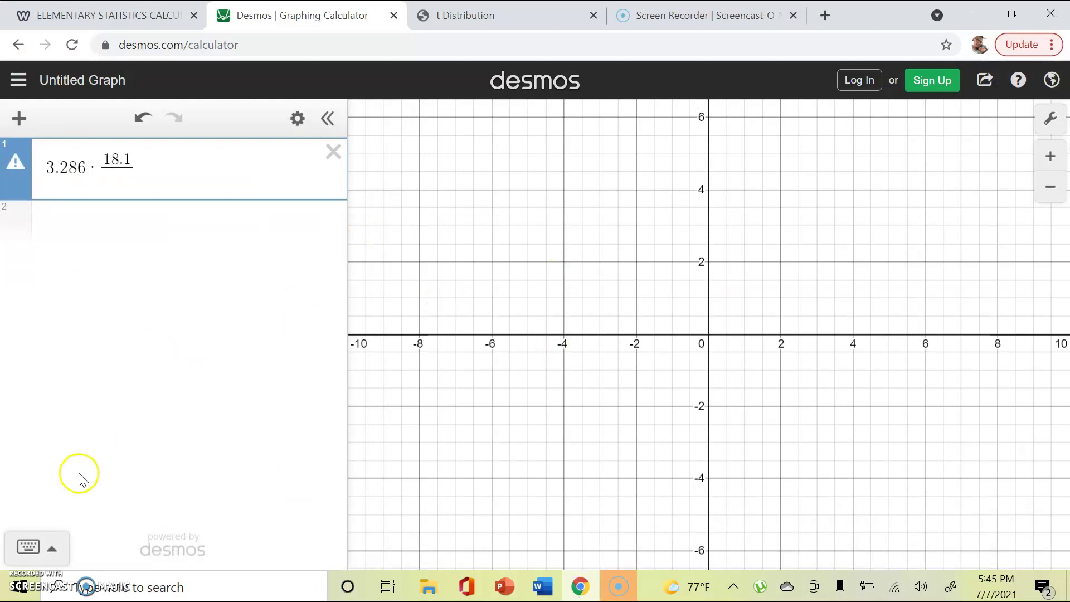
click(28, 546)
click(342, 550)
text(16)
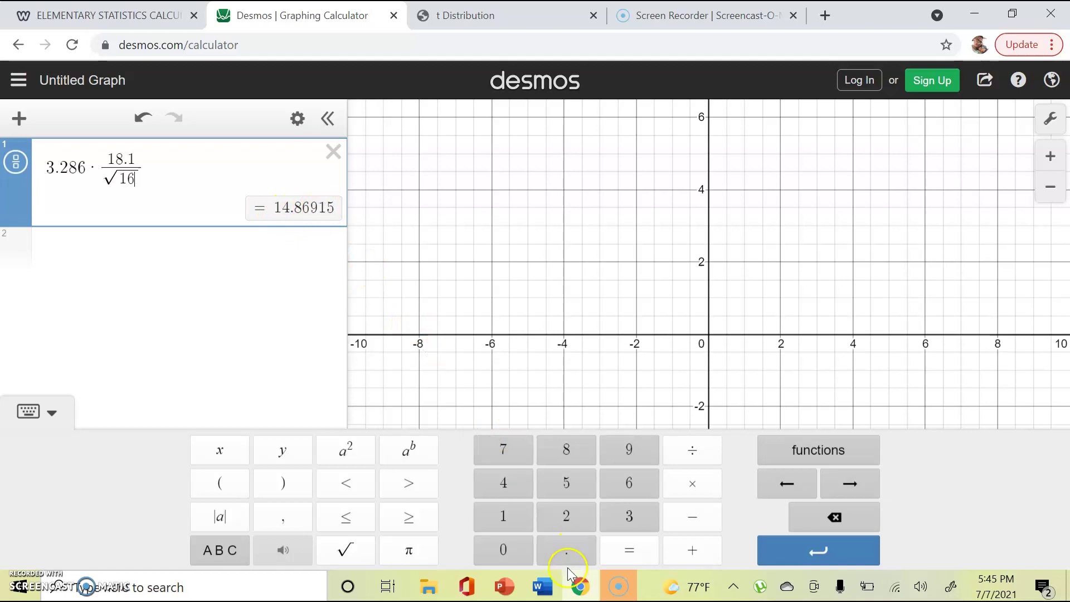
- Compare the Desmos expression with the slide, highlight the leading digits of the result, and resume the PowerPoint slide show
click(579, 590)
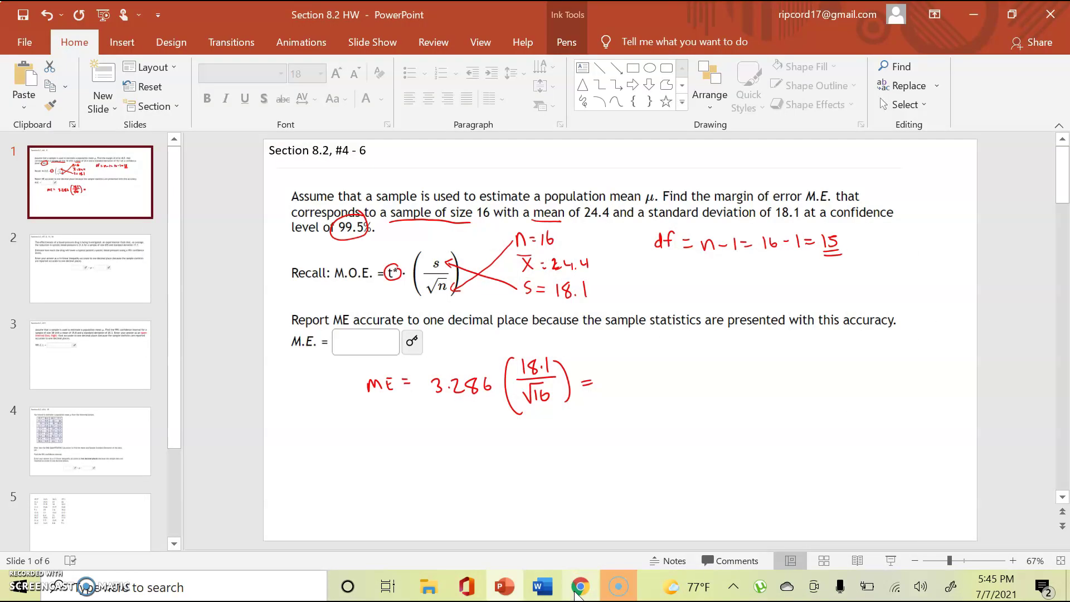
click(579, 590)
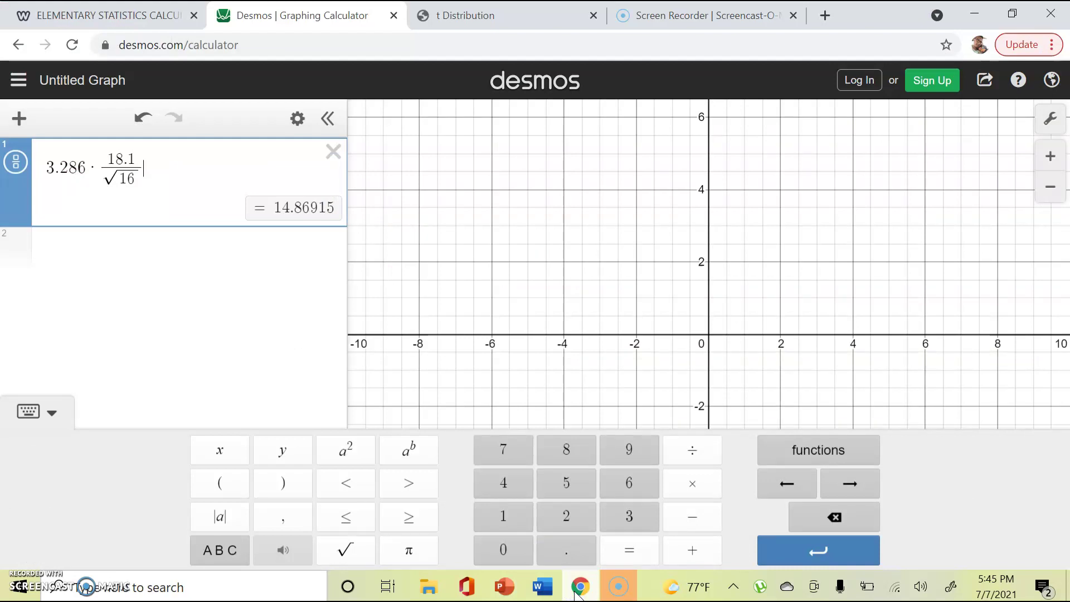
drag(270, 208, 309, 208)
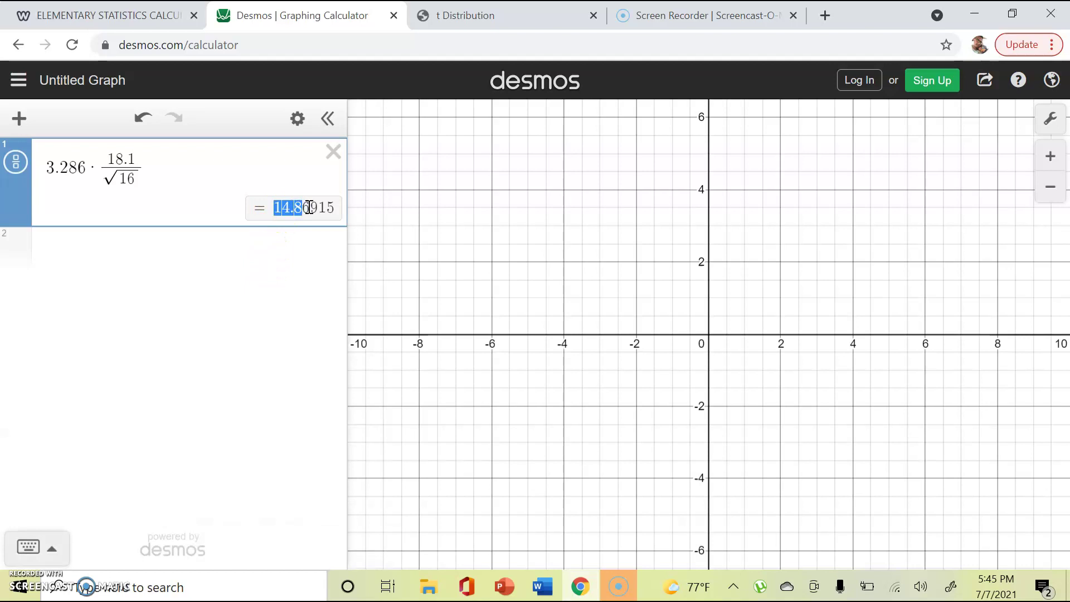
click(580, 587)
click(889, 561)
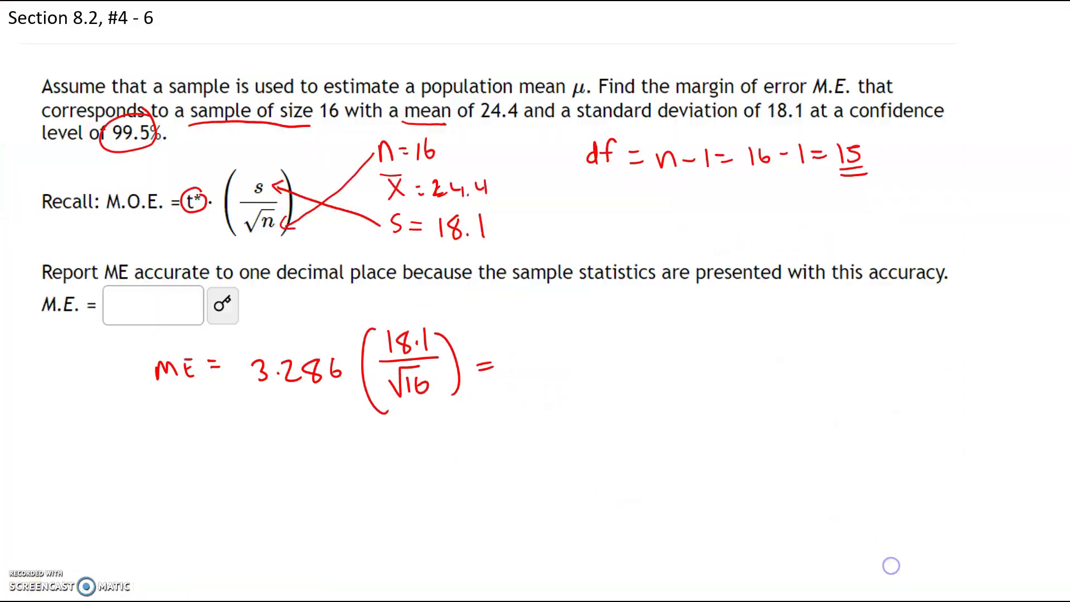
- Handwrite the calculated margin of error and its boxed one-decimal rounding 14.9 after the equals sign, and write it in the M.E. answer box
mouse_move(520, 357)
mouse_down()
mouse_move(517, 384)
mouse_move(542, 385)
mouse_move(574, 362)
mouse_move(616, 375)
mouse_move(577, 387)
mouse_up()
click(552, 377)
drag(569, 350, 647, 366)
drag(634, 378, 649, 376)
mouse_move(668, 359)
mouse_down()
mouse_move(668, 385)
mouse_move(694, 372)
mouse_move(686, 386)
mouse_move(713, 385)
mouse_up()
click(696, 377)
mouse_move(655, 347)
mouse_down()
mouse_move(649, 385)
mouse_move(680, 389)
mouse_up()
click(118, 301)
drag(119, 297, 121, 323)
mouse_move(130, 295)
mouse_down()
mouse_move(139, 323)
mouse_move(171, 318)
mouse_up()
click(148, 317)
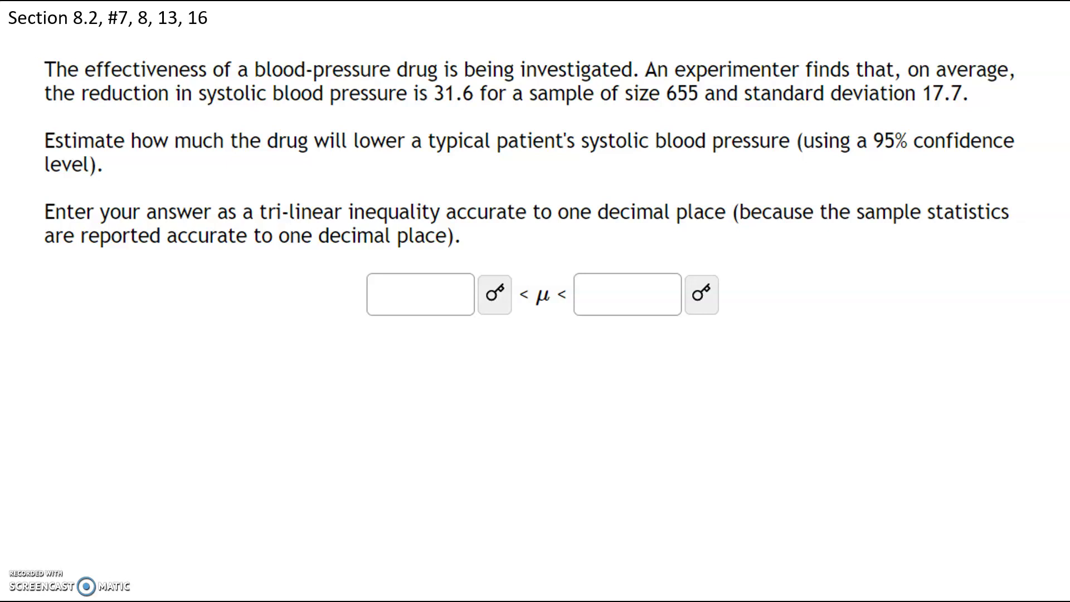
- On the blood-pressure problem slide, underline "average" and 31.6, and handwrite x̄ = 31.6 below the question
click(932, 78)
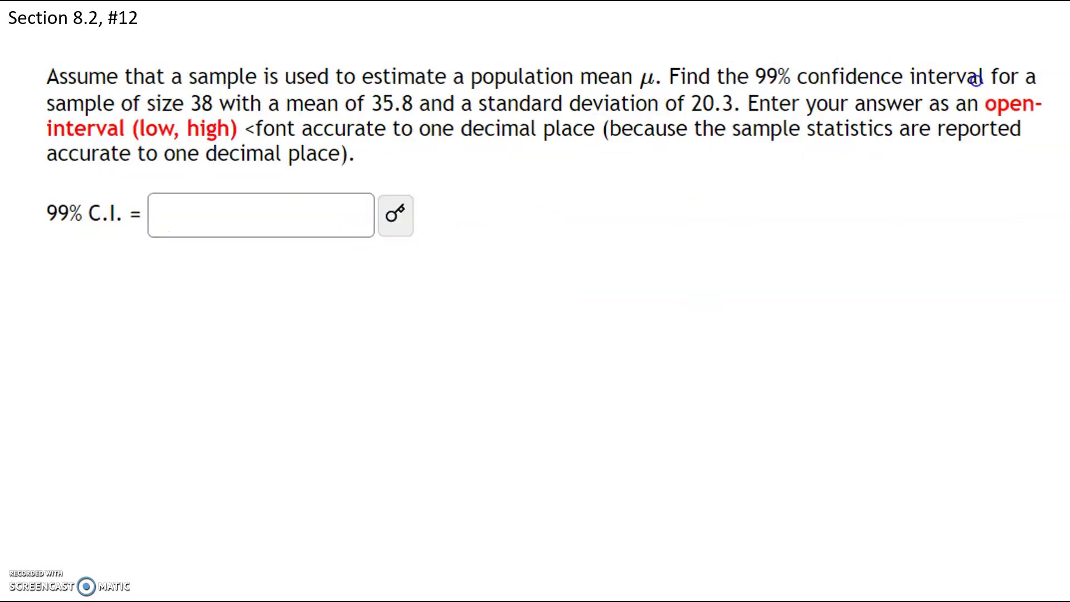
click(933, 77)
drag(938, 85, 1001, 80)
drag(435, 102, 469, 103)
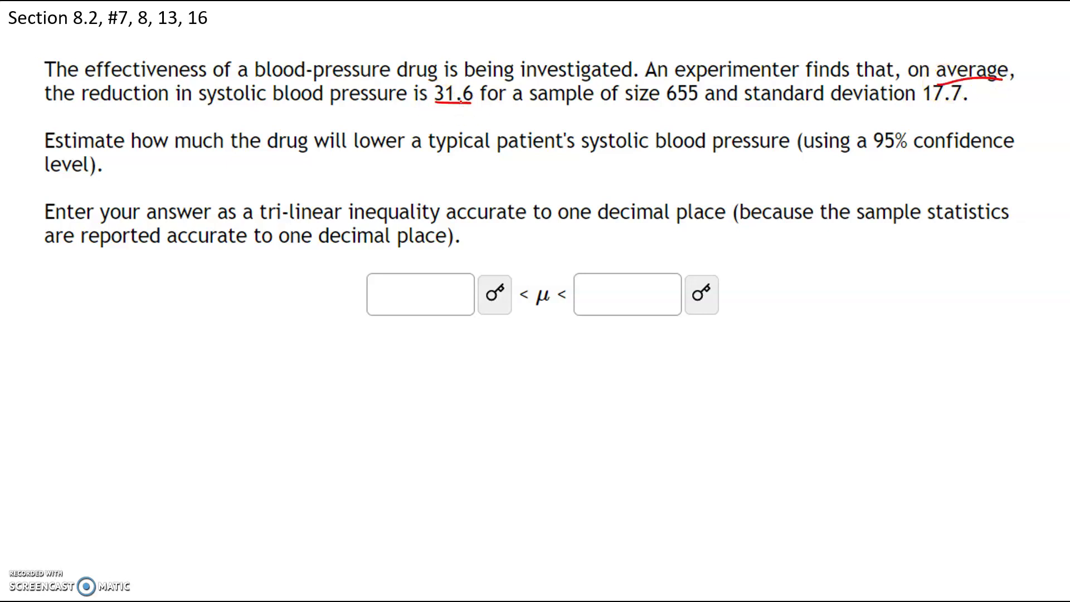
mouse_move(124, 368)
mouse_down()
mouse_move(146, 388)
mouse_move(131, 392)
mouse_up()
mouse_move(113, 361)
mouse_down()
mouse_move(140, 360)
mouse_move(163, 377)
mouse_up()
drag(158, 382, 201, 393)
click(206, 386)
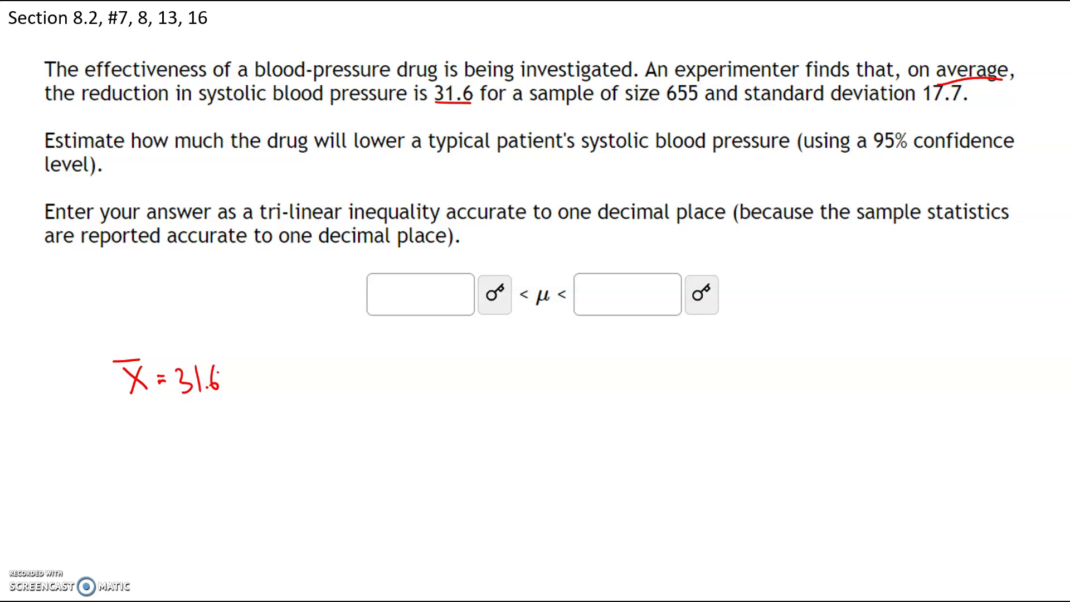
- Underline the sample size 655 and the standard deviation 17.7, and handwrite n = 655 and s = 17.7 under the mean
drag(540, 111, 701, 109)
drag(130, 419, 143, 439)
drag(145, 425, 158, 433)
drag(181, 413, 173, 435)
mouse_move(192, 421)
mouse_down()
mouse_move(196, 438)
mouse_move(202, 418)
mouse_move(213, 436)
mouse_up()
drag(901, 105, 971, 103)
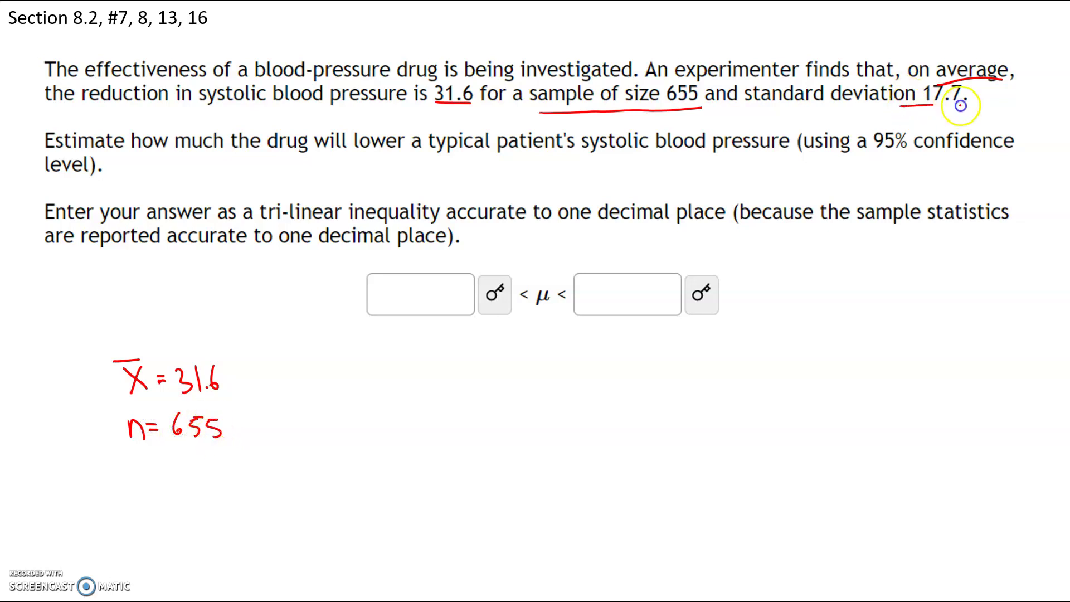
mouse_move(147, 463)
mouse_down()
mouse_move(142, 483)
mouse_move(172, 470)
mouse_move(186, 492)
mouse_move(220, 486)
mouse_up()
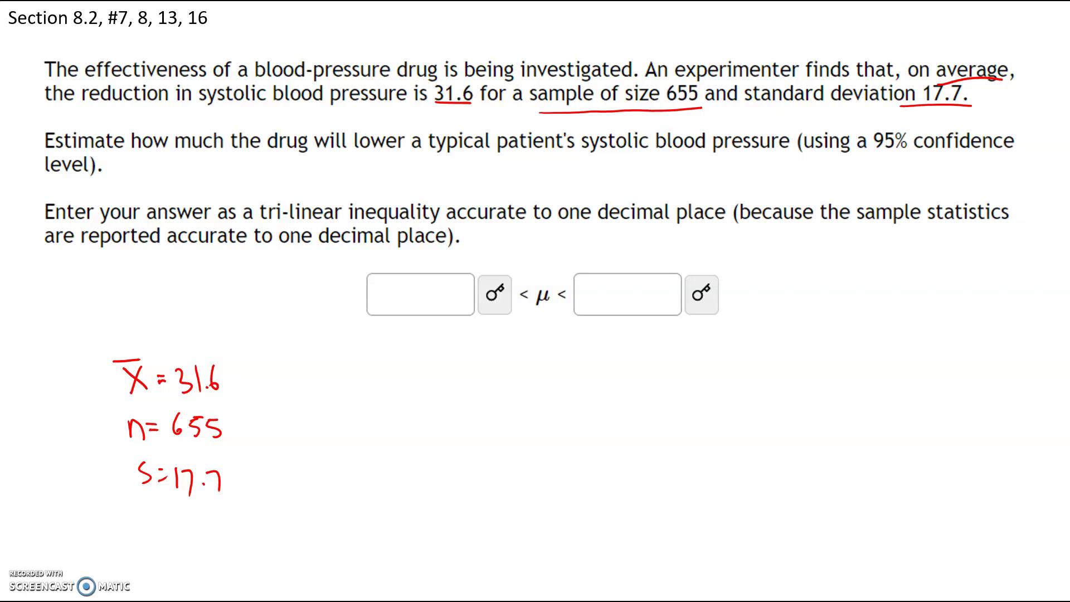
- Handwrite the confidence interval formula "CI: x̄ ± t* (s/√n)" beside the listed sample values
mouse_move(411, 375)
mouse_down()
mouse_move(413, 389)
mouse_move(433, 373)
mouse_move(504, 392)
mouse_move(482, 395)
mouse_up()
click(441, 374)
click(440, 384)
drag(478, 362, 500, 361)
click(470, 384)
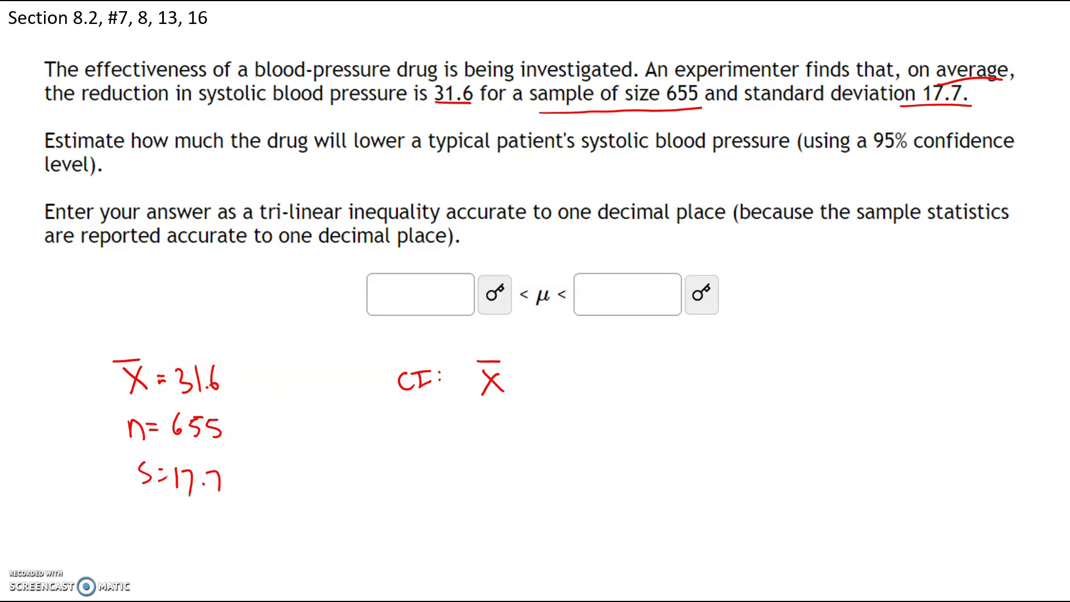
click(477, 390)
mouse_move(541, 384)
mouse_down()
mouse_move(557, 385)
mouse_move(559, 397)
mouse_move(600, 398)
mouse_move(606, 380)
mouse_up()
drag(604, 366, 602, 380)
mouse_move(636, 364)
mouse_down()
mouse_move(629, 390)
mouse_move(645, 408)
mouse_up()
mouse_move(666, 353)
mouse_down()
mouse_move(657, 368)
mouse_move(683, 374)
mouse_up()
mouse_move(655, 390)
mouse_down()
mouse_move(686, 380)
mouse_move(683, 397)
mouse_up()
drag(687, 346, 702, 402)
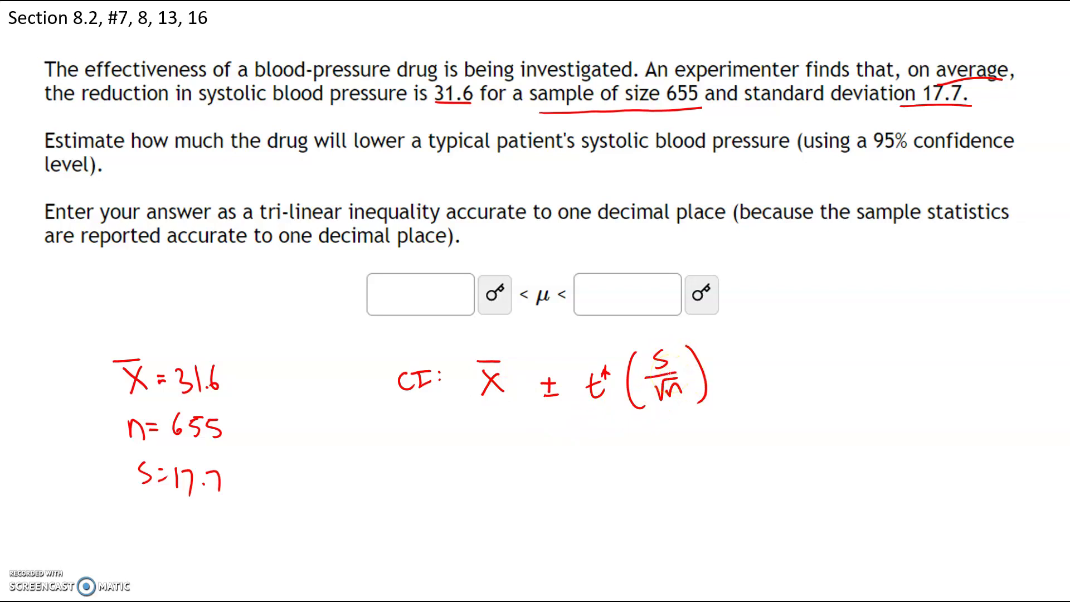
- Handwrite "t* =" and the degrees of freedom formula "d.f. = n − 1" in the free space beside the answer boxes
mouse_move(806, 253)
mouse_down()
mouse_move(801, 280)
mouse_move(809, 255)
mouse_move(836, 269)
mouse_up()
drag(823, 277, 891, 285)
mouse_move(908, 272)
mouse_down()
mouse_move(891, 273)
mouse_move(918, 275)
mouse_up()
mouse_move(927, 269)
mouse_down()
mouse_move(947, 279)
mouse_move(959, 271)
mouse_up()
drag(968, 258, 972, 276)
- Work out the degrees of freedom by handwriting "= 655 − 1" and "= 654", and double-underline 654
click(910, 293)
drag(902, 298, 917, 297)
mouse_move(902, 305)
mouse_down()
mouse_move(949, 307)
mouse_move(969, 298)
mouse_move(962, 292)
mouse_up()
mouse_move(962, 292)
mouse_down()
mouse_move(961, 307)
mouse_move(992, 297)
mouse_up()
drag(999, 287, 1003, 304)
drag(915, 330, 923, 329)
drag(916, 336, 944, 338)
drag(974, 323, 966, 341)
mouse_move(980, 323)
mouse_down()
mouse_move(995, 333)
mouse_move(986, 340)
mouse_up()
drag(942, 352, 991, 354)
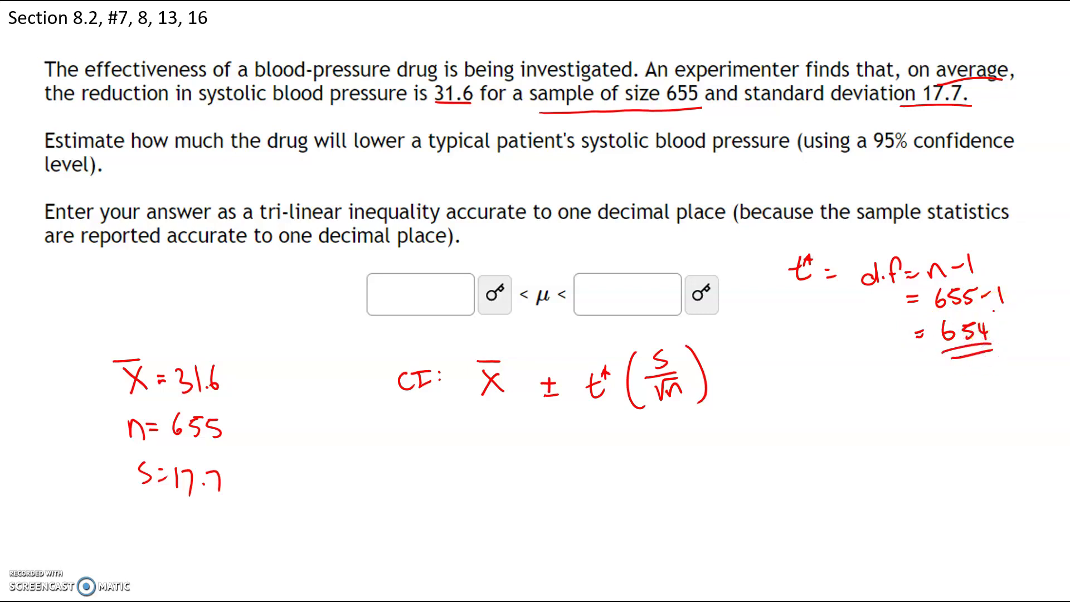
- Exit the slide show keeping the ink, and set the degrees of freedom to 654 in the t Distribution calculator in Chrome
key(Escape)
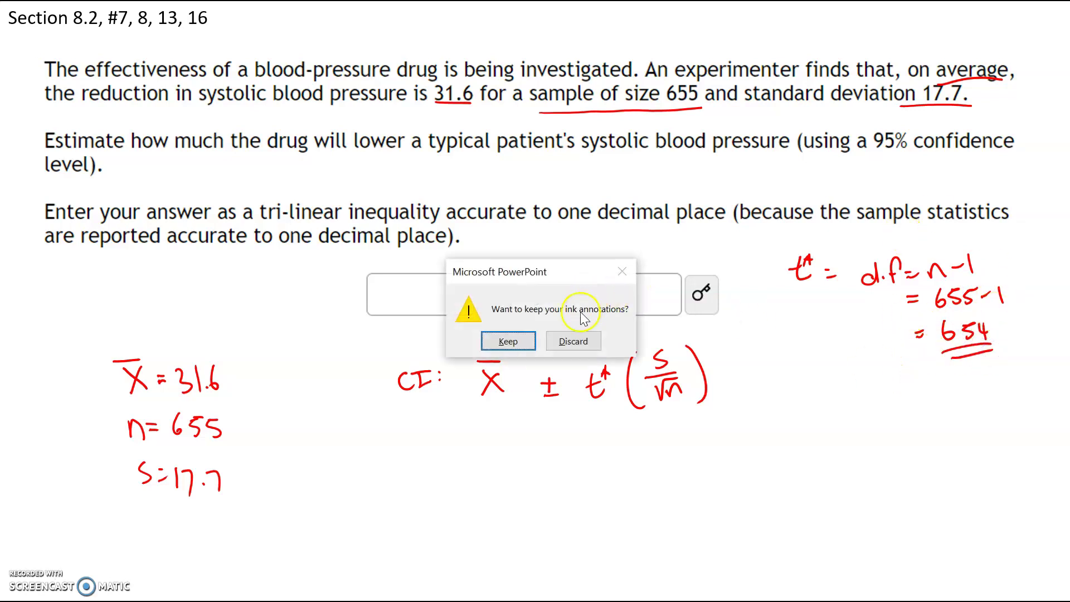
click(510, 344)
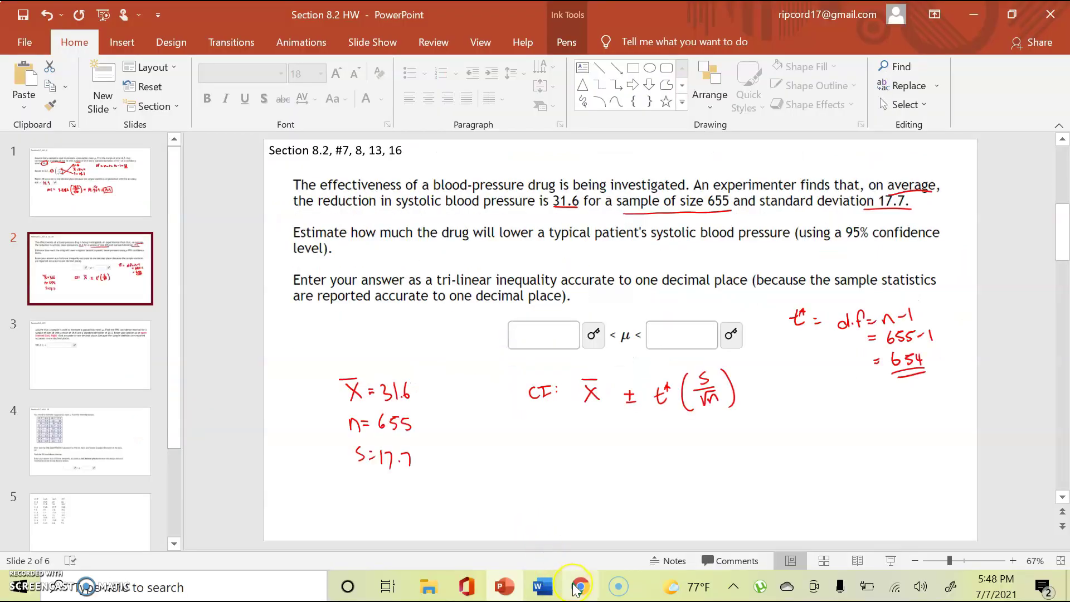
mouse_move(577, 590)
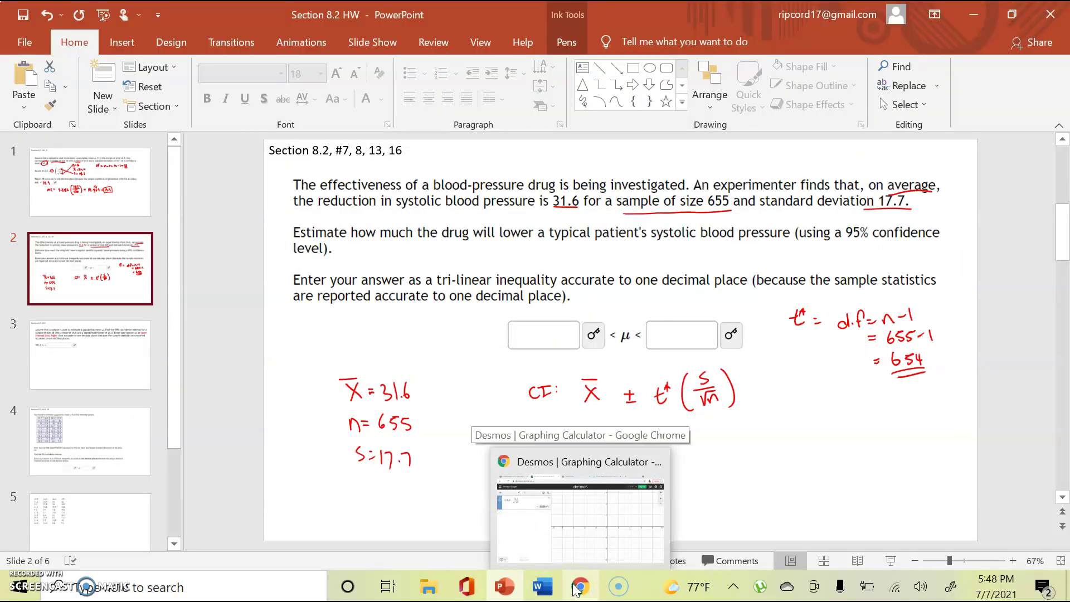
click(578, 590)
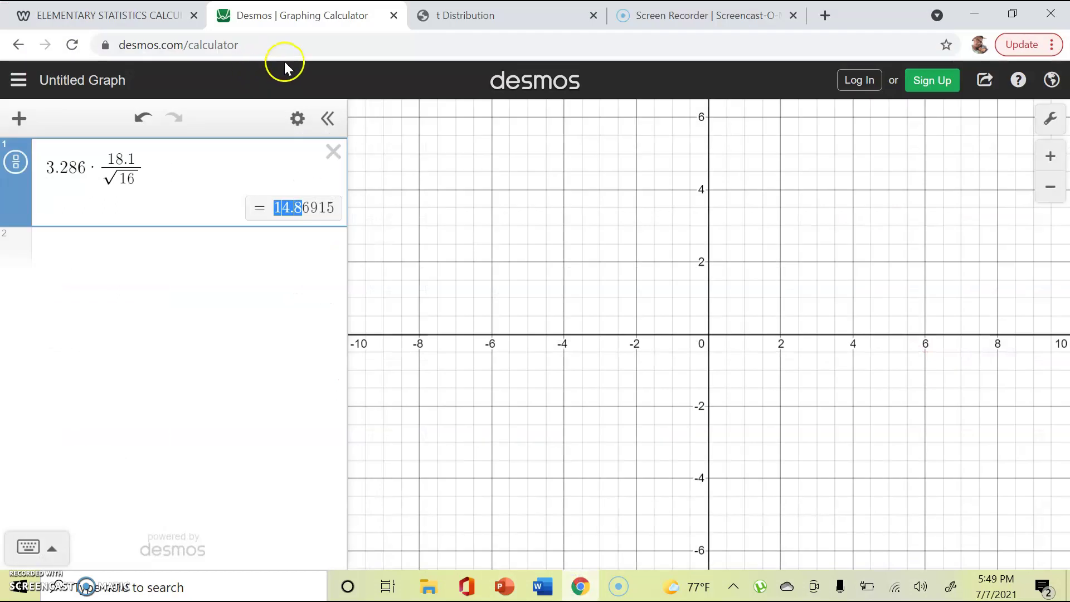
click(540, 11)
click(164, 173)
key(BackSpace)
key(BackSpace)
text(654)
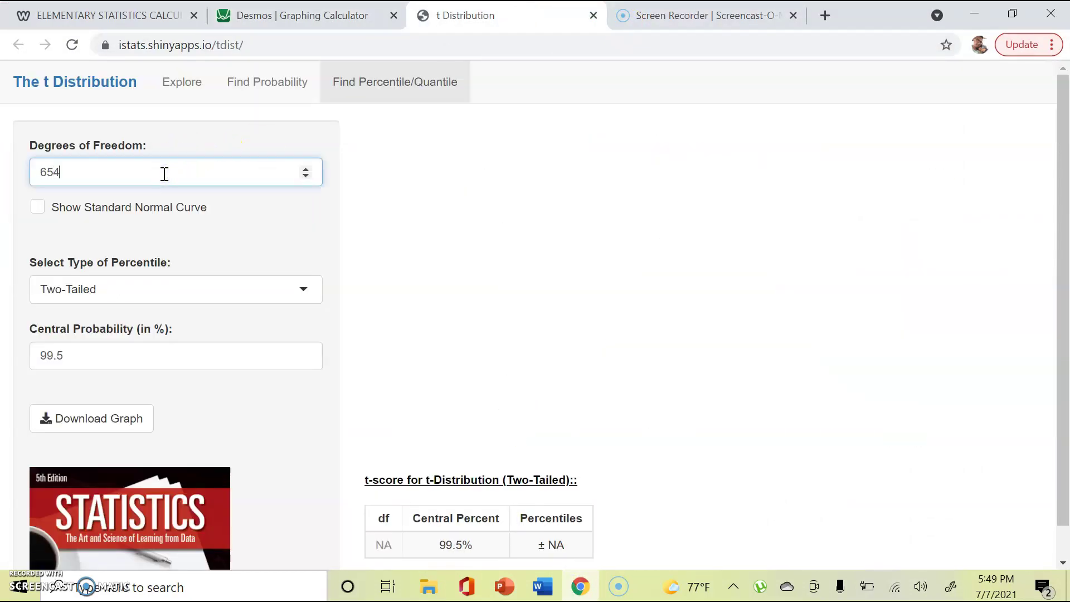
- Check the confidence level on the slide and set the t Distribution calculator's central probability to 95%
click(578, 591)
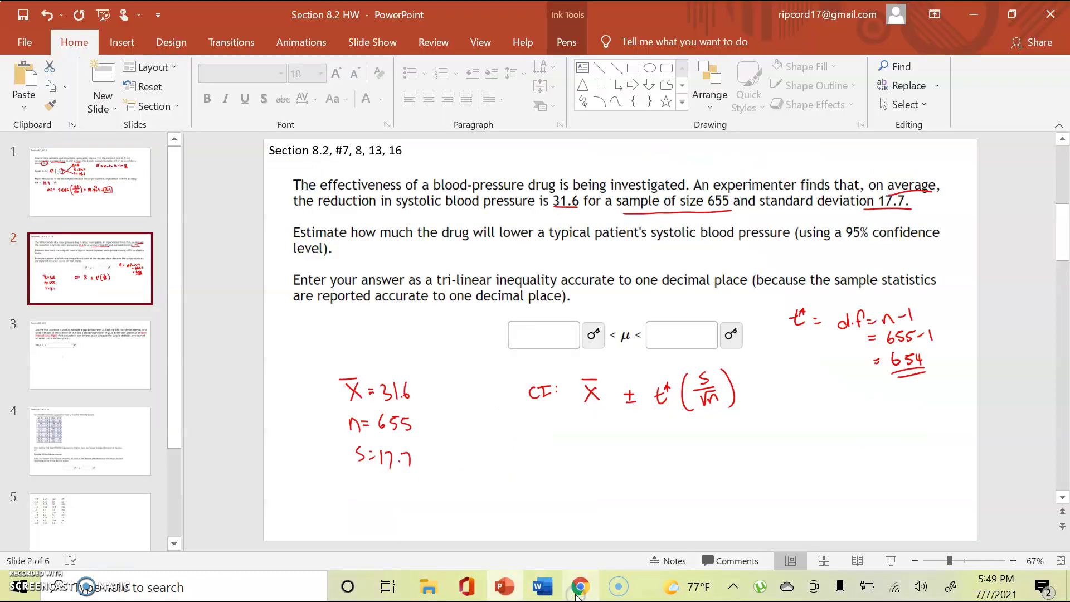
click(579, 591)
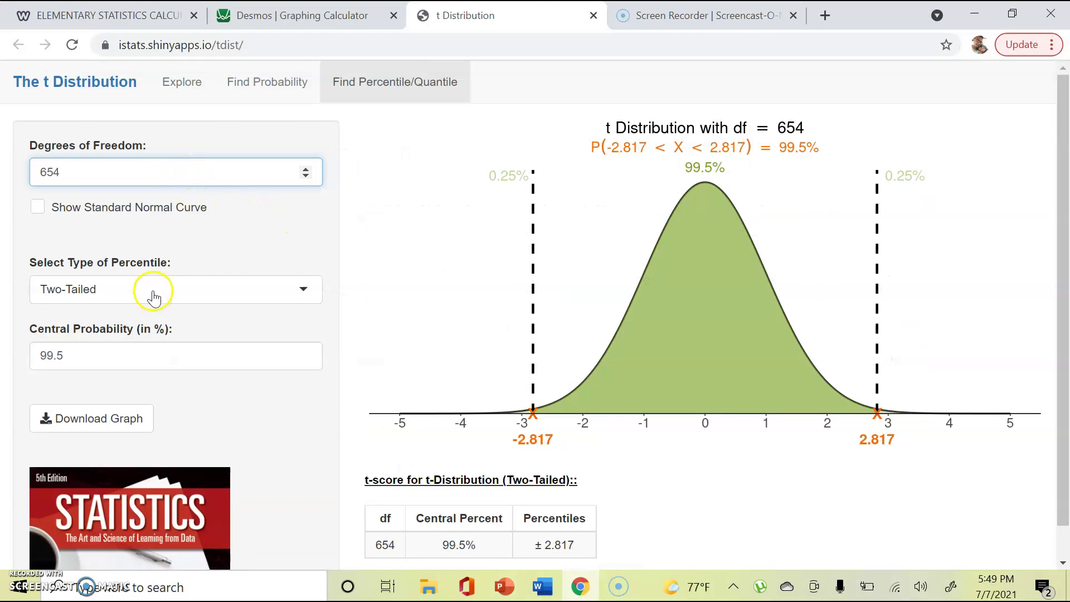
click(119, 354)
key(BackSpace)
key(BackSpace)
key(BackSpace)
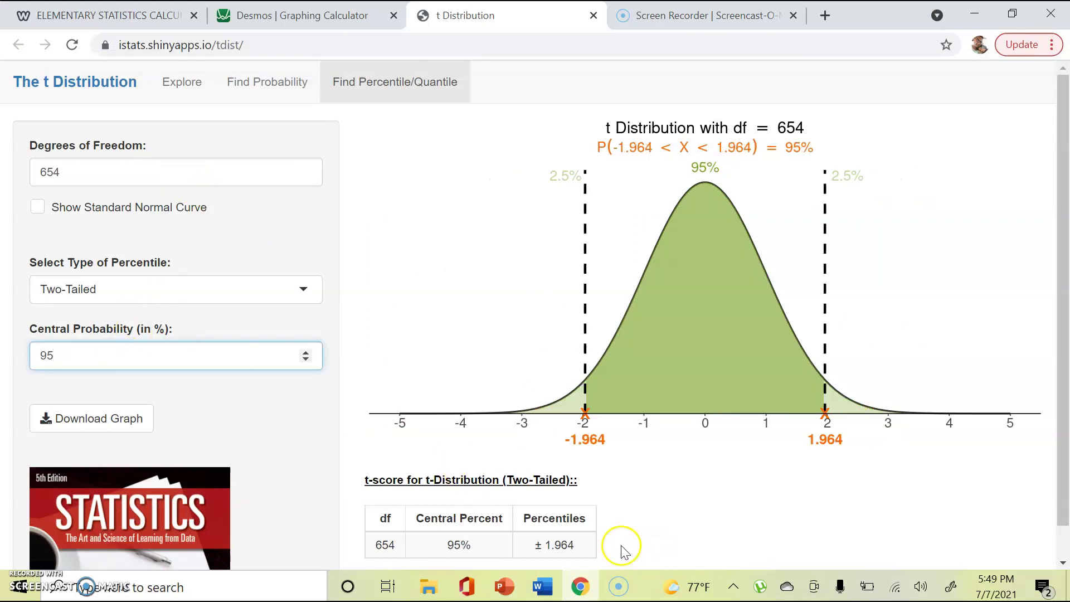
- Highlight the resulting t-score, handwrite 1.964 and "31.6 ± 1.964 (17.7/√655)" in the resumed PowerPoint slide show, and exit keeping the ink
drag(548, 543, 576, 549)
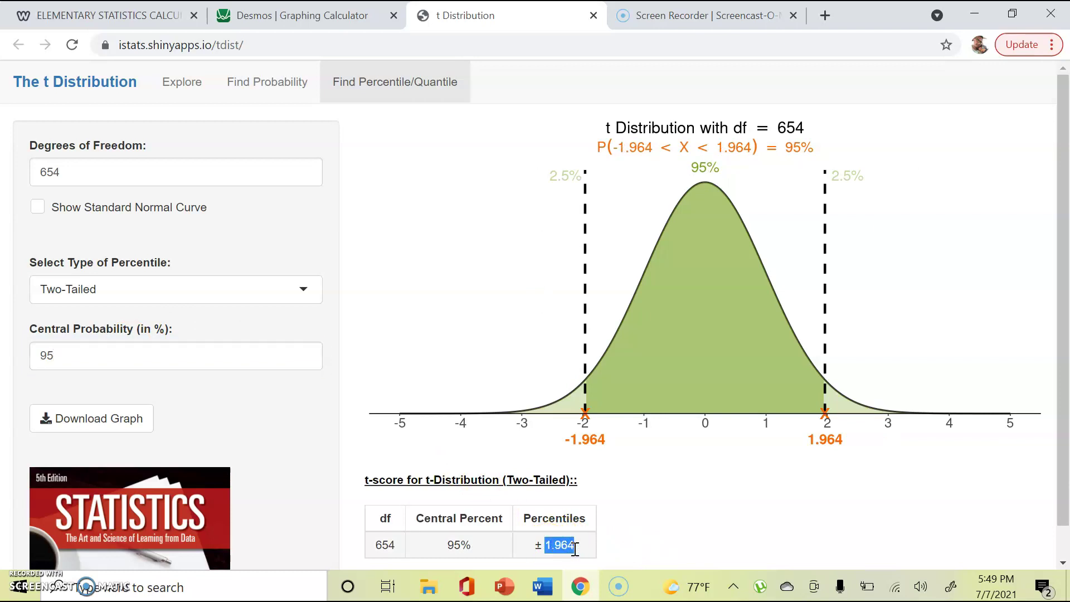
click(505, 587)
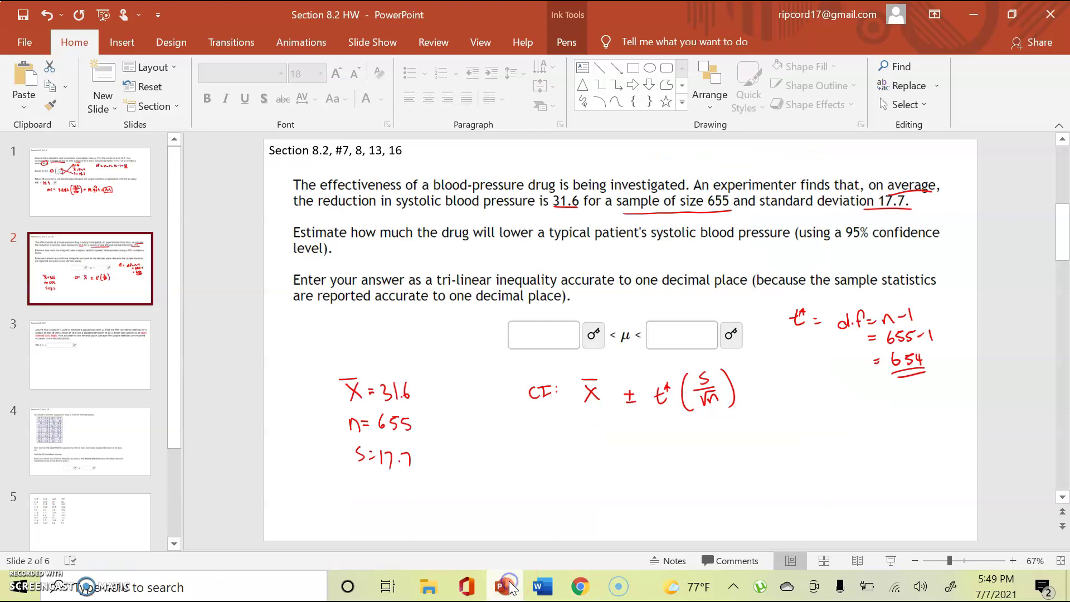
click(890, 560)
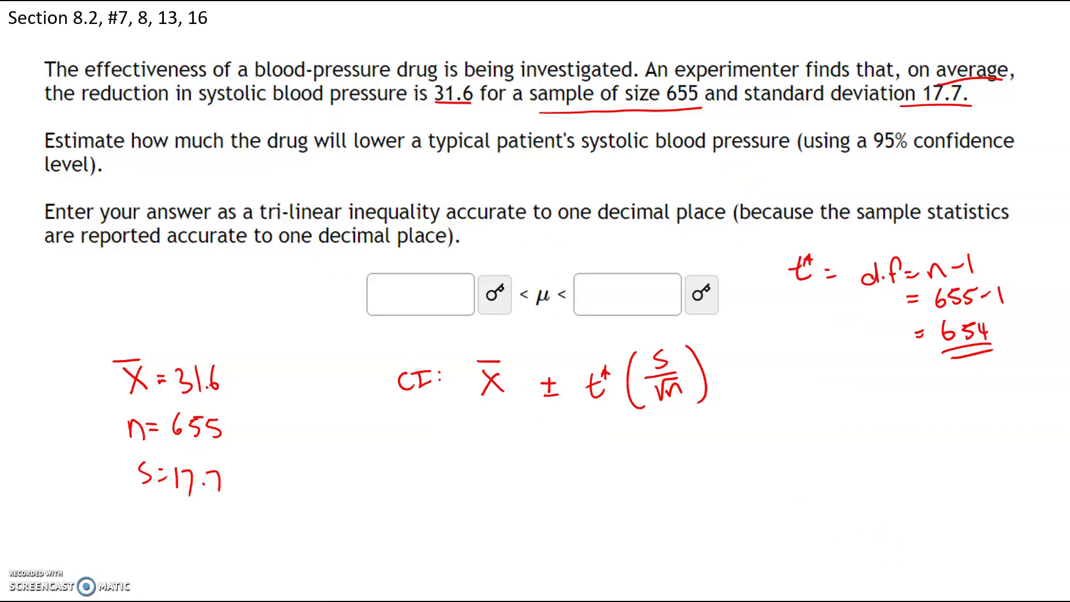
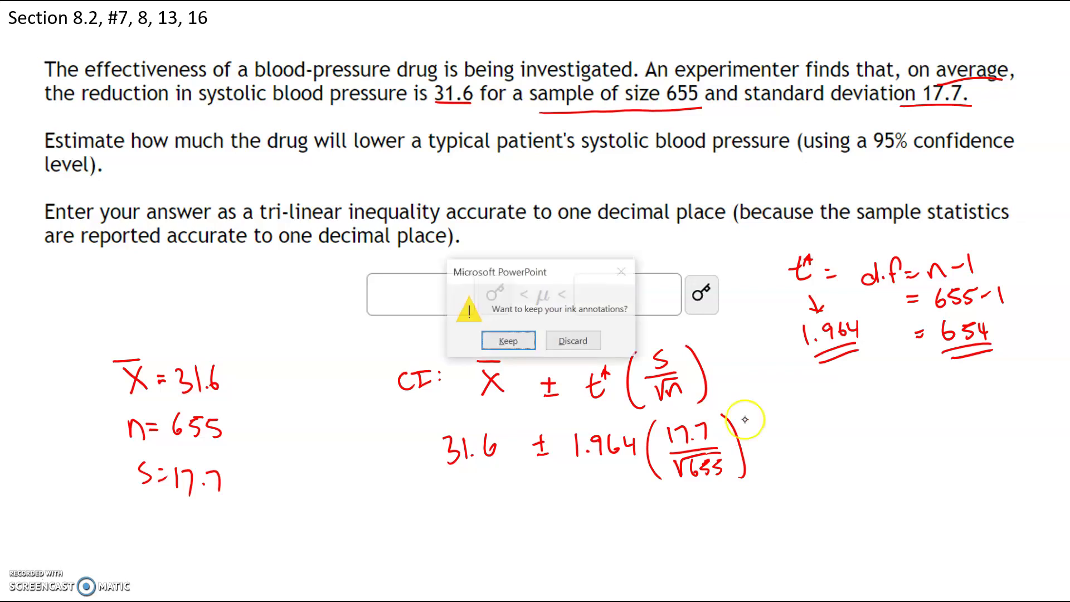
click(502, 341)
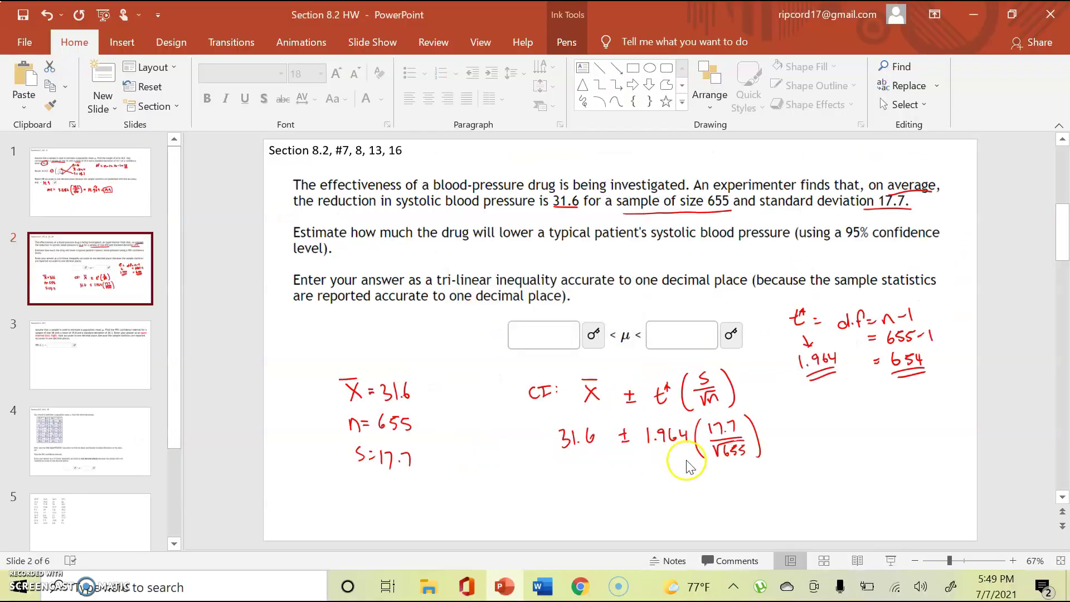
- Replace the old Desmos expression with the beginning of the lower limit, "31.6 − 1.964(", checking the slide for the values
click(581, 589)
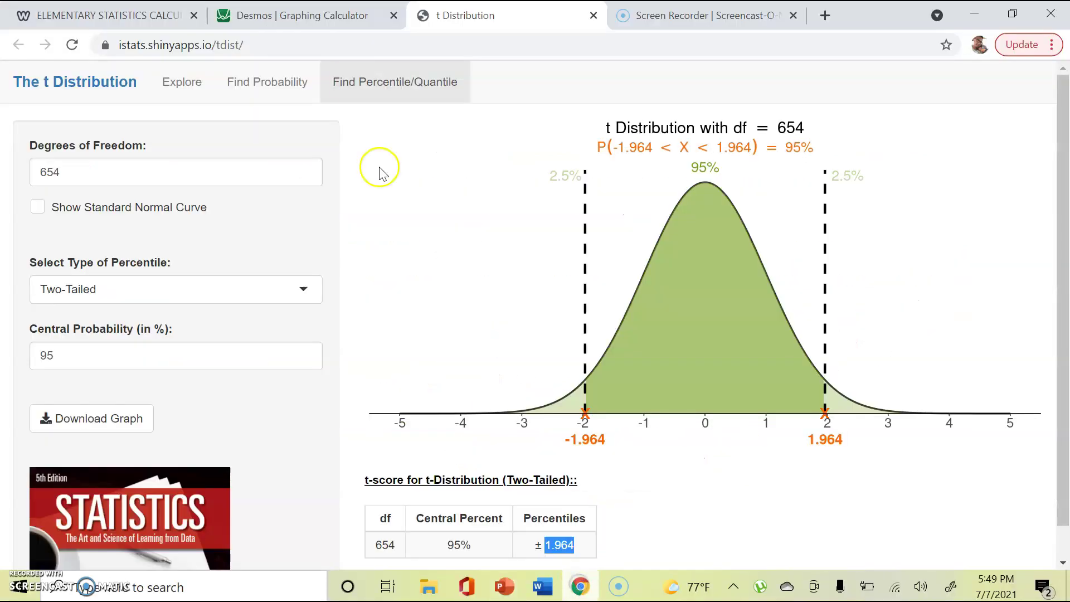
click(304, 16)
click(323, 167)
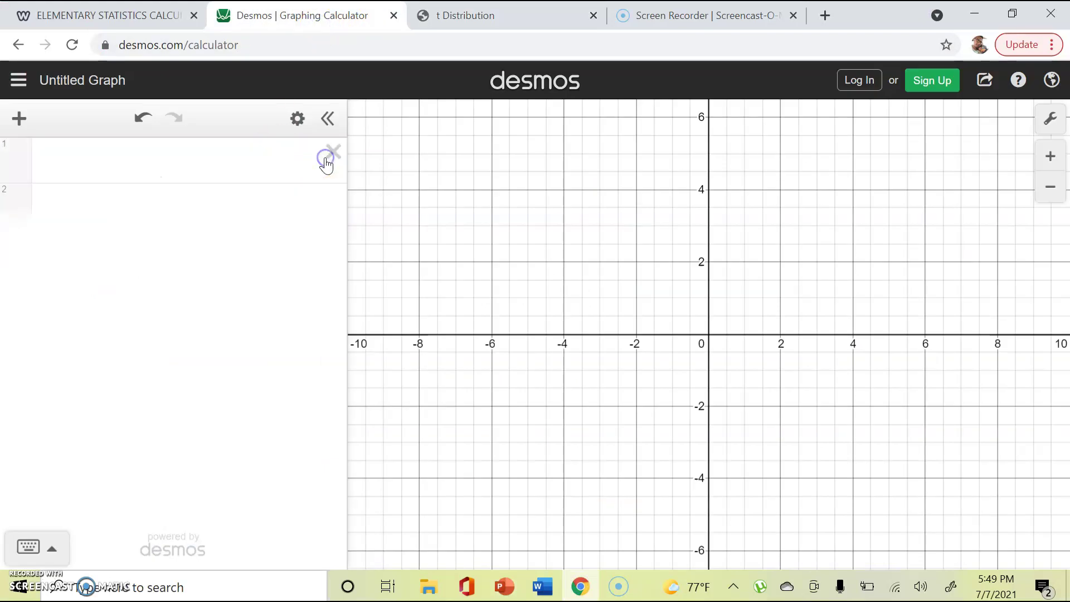
click(171, 175)
text(31.6 )
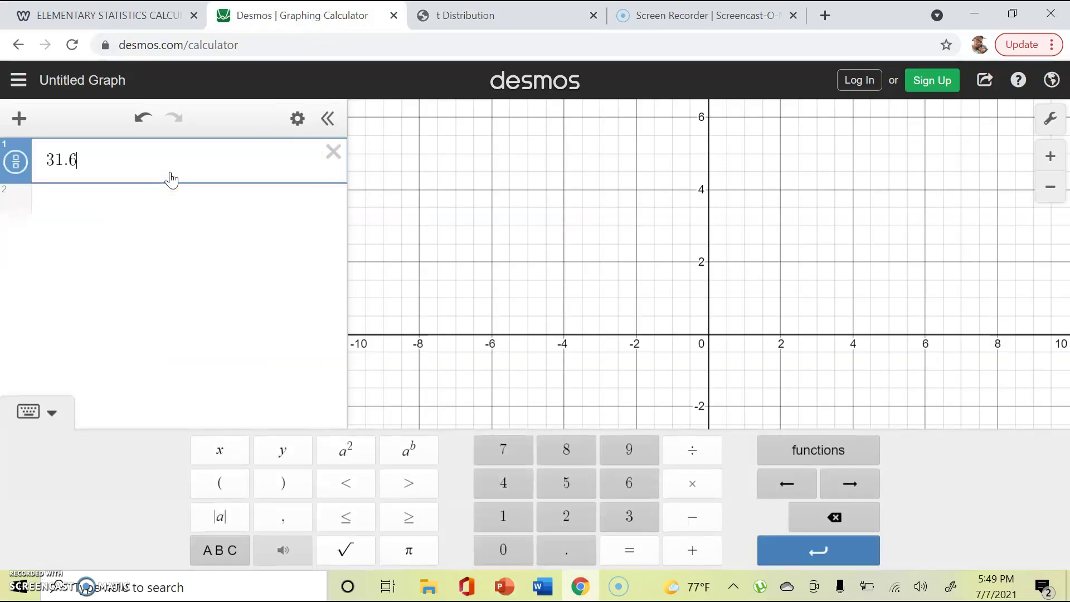
text(-)
click(574, 579)
click(573, 577)
text(1.9)
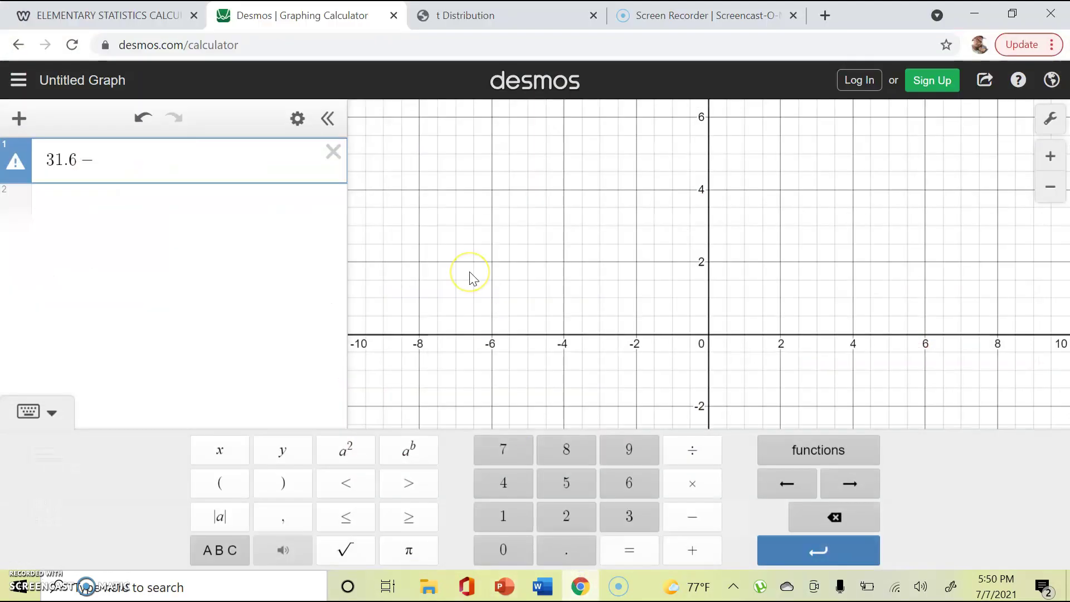
text(64-)
key(BackSpace)
text(()
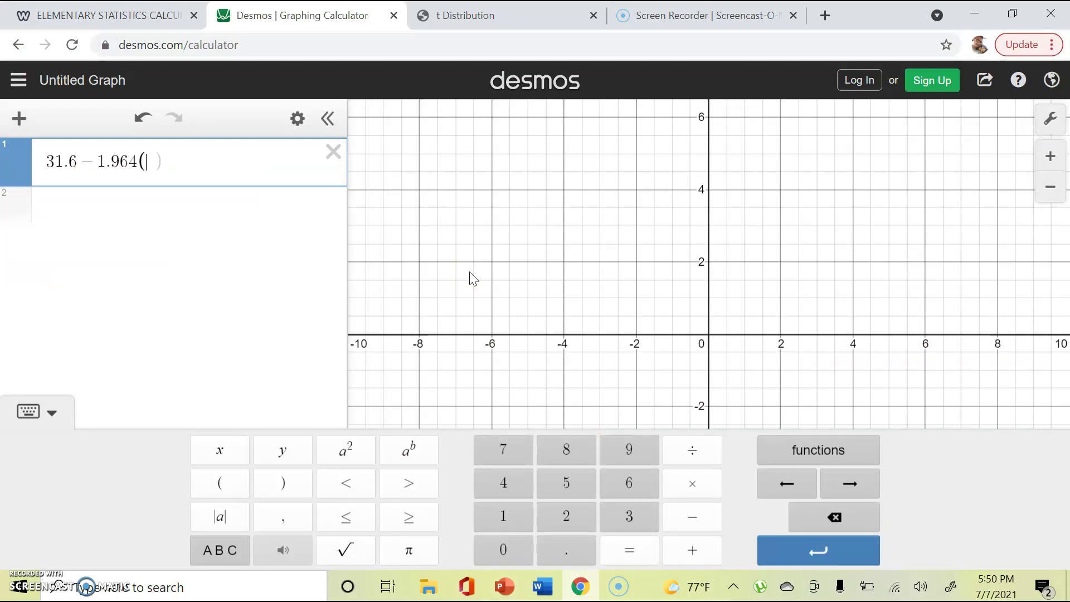
- Recheck the slide and complete the Desmos lower limit with the fraction 17.7/√655 inside the parentheses
click(579, 591)
click(579, 589)
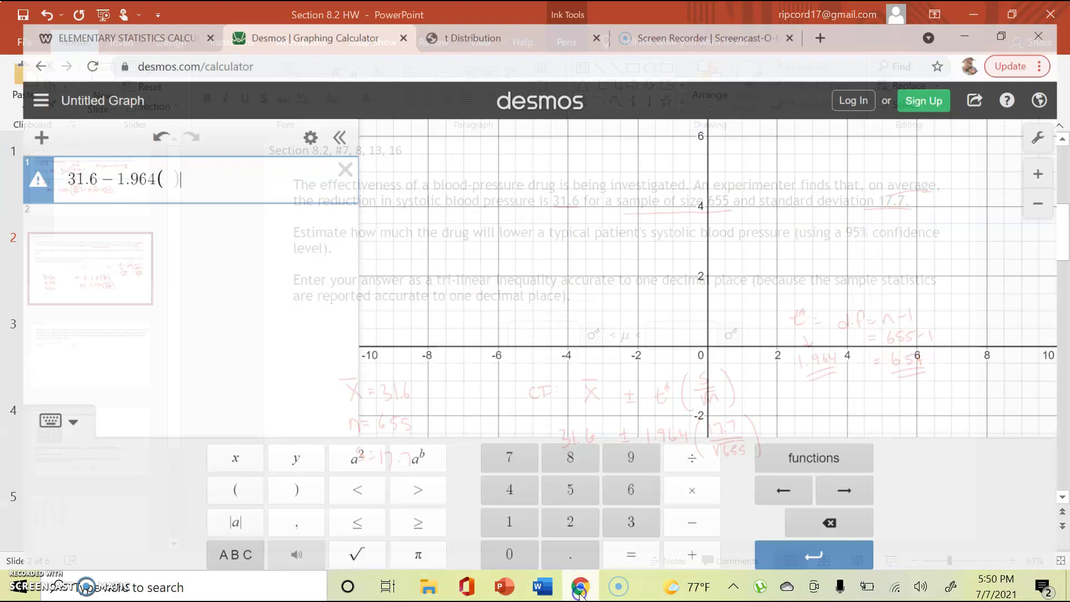
text(17.)
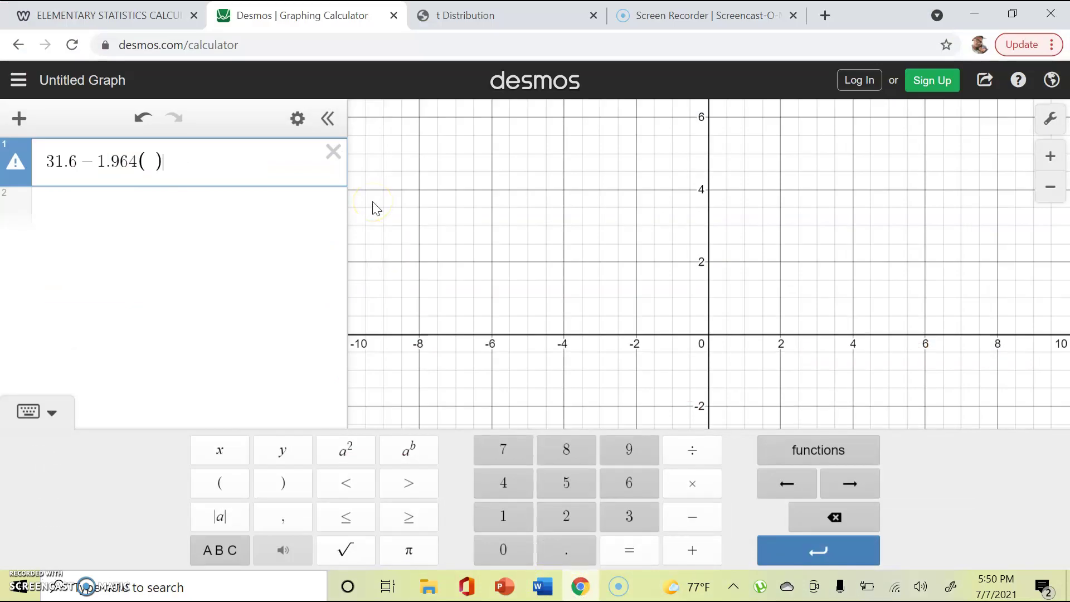
text(17.7)
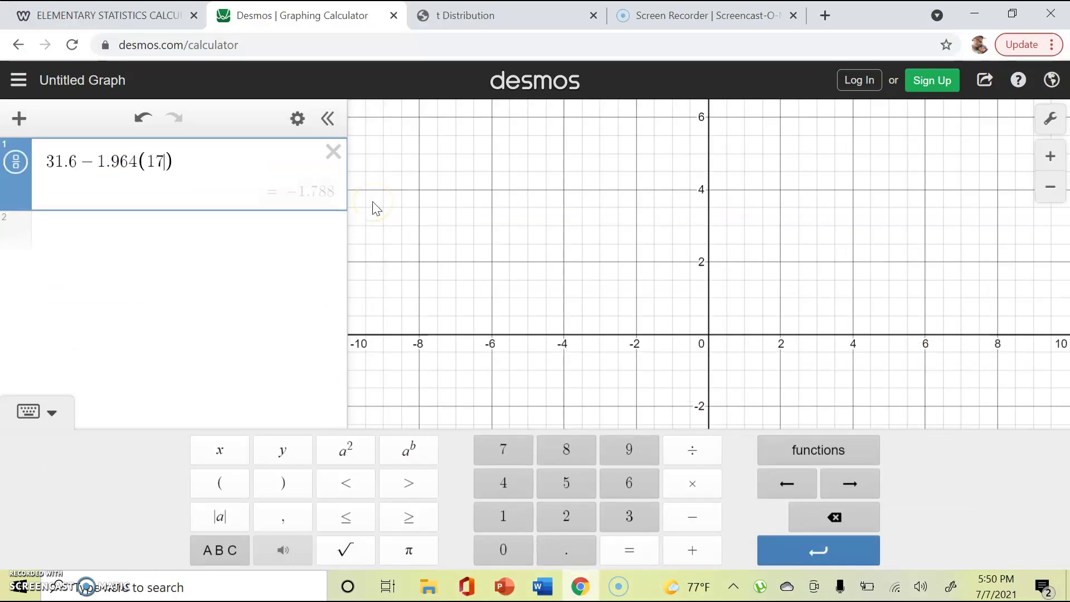
text(/)
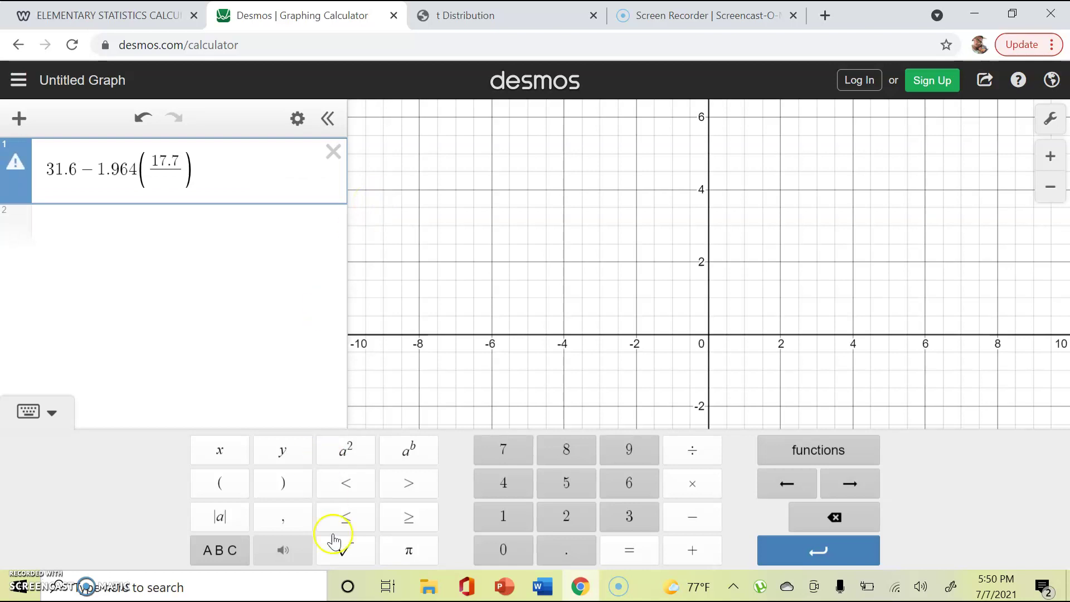
click(344, 552)
text(655)
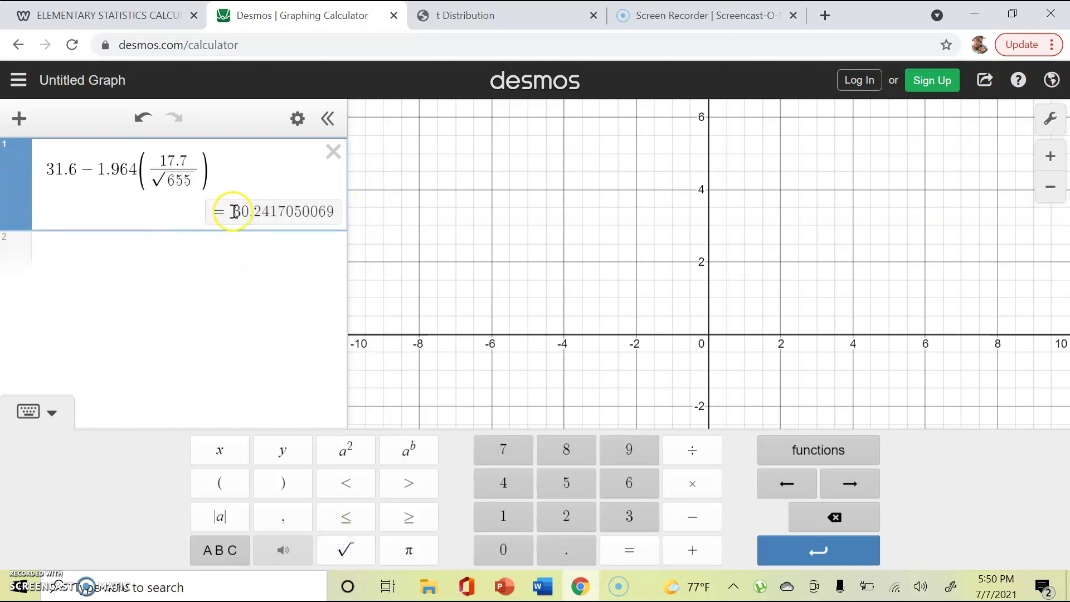
- Copy the lower limit expression to the second Desmos line and change its minus to a plus for the upper limit
drag(49, 171, 199, 184)
key(ctrl+c)
click(143, 248)
key(ctrl+v)
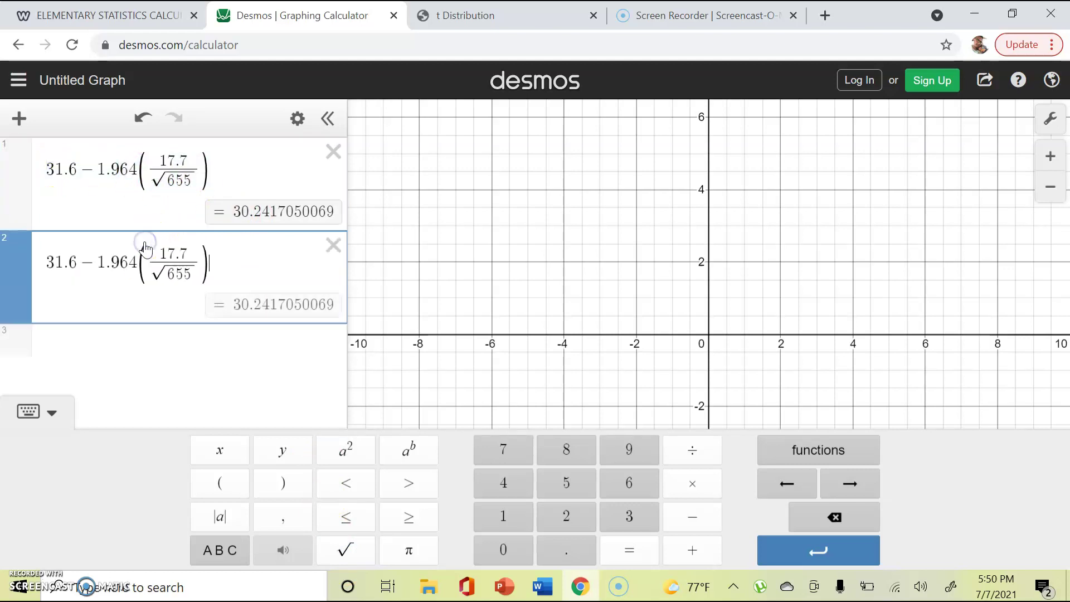
click(86, 263)
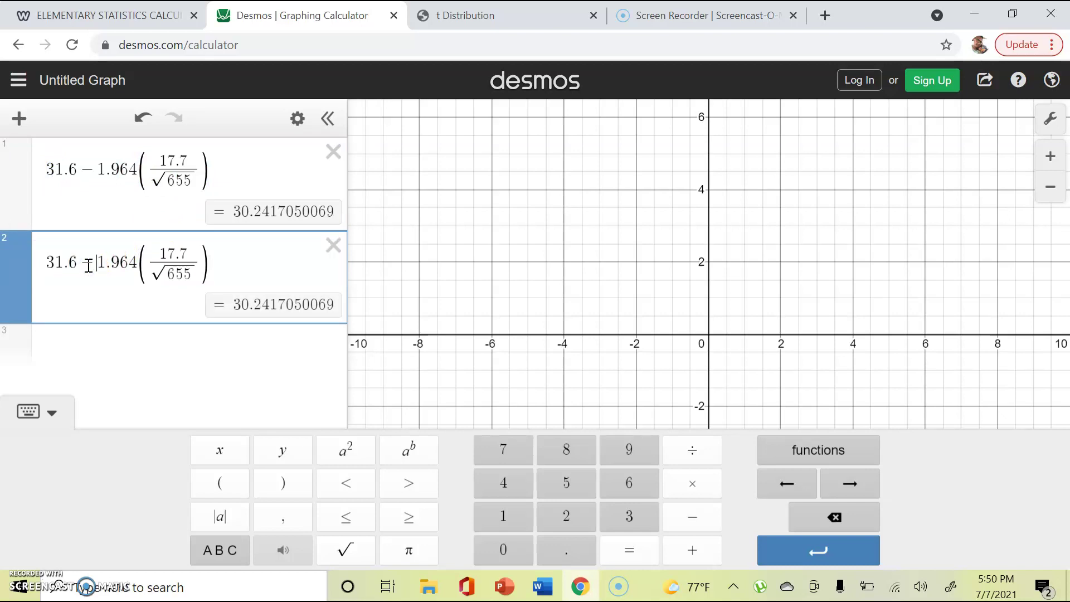
key(BackSpace)
text(+)
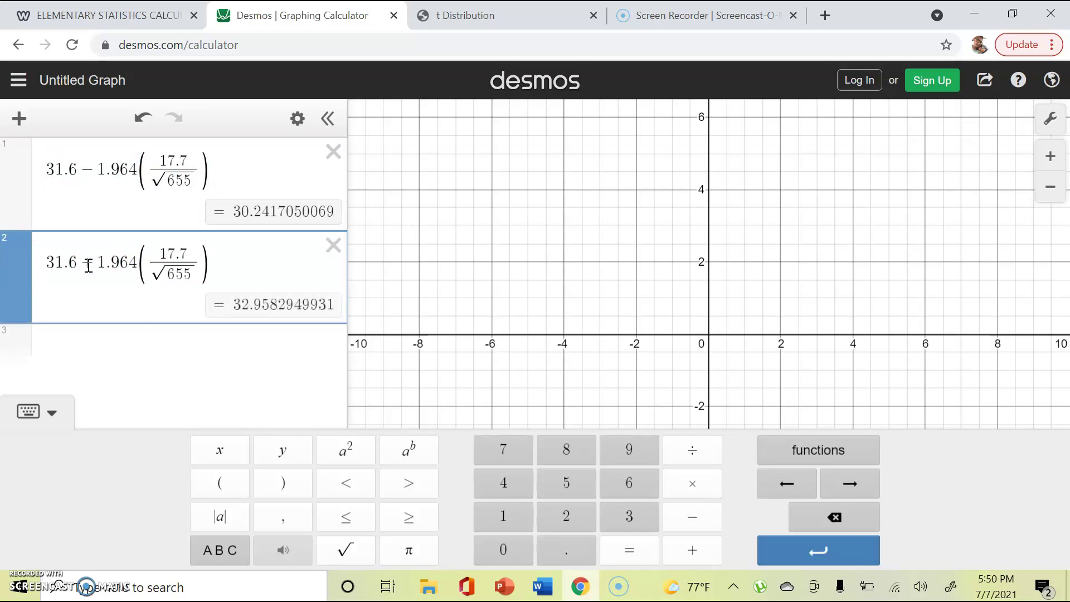
- Check both limits in Desmos, handwrite "= (30.24," below the interval formula in the resumed PowerPoint slide show, and exit keeping the ink
click(241, 216)
click(241, 216)
click(256, 305)
click(581, 589)
click(892, 562)
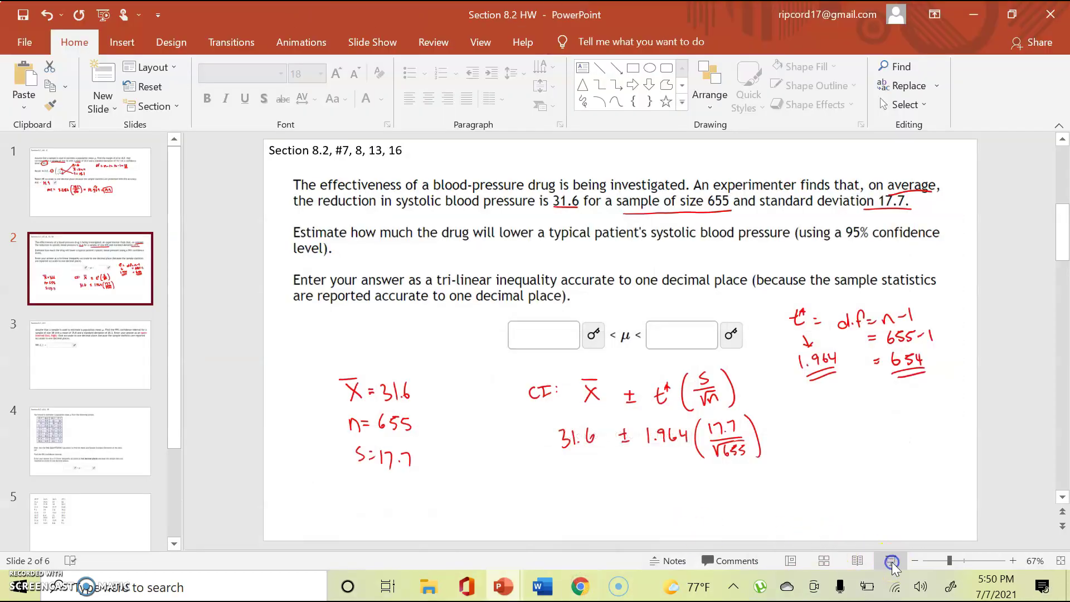
drag(433, 511, 450, 511)
drag(434, 519, 450, 518)
mouse_move(493, 495)
mouse_down()
mouse_move(490, 536)
mouse_move(525, 511)
mouse_move(581, 515)
mouse_move(593, 533)
mouse_up()
key(Escape)
click(510, 340)
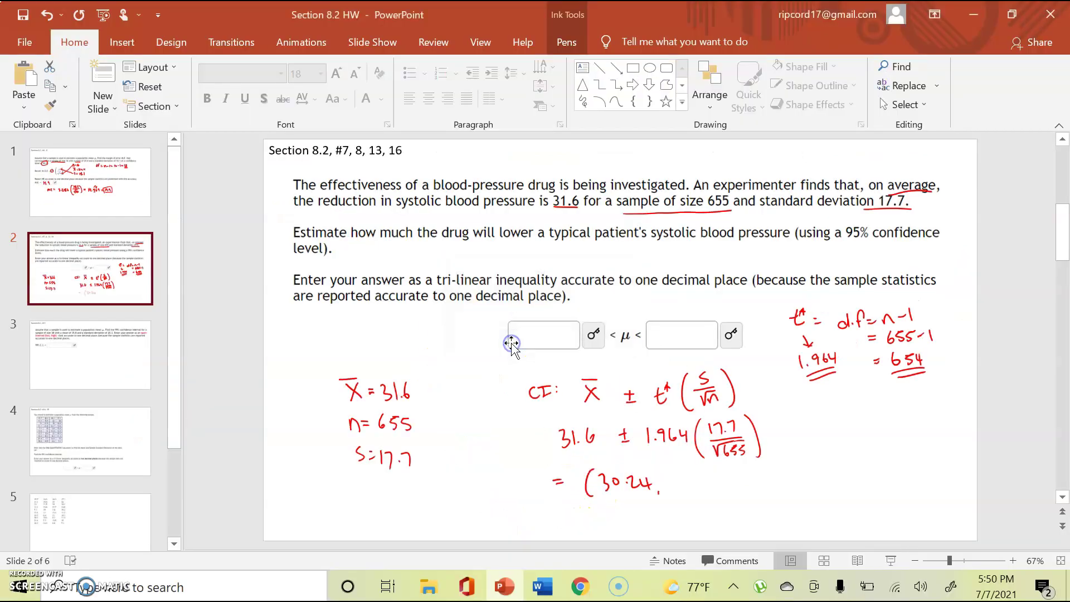
- Recheck the upper limit in Desmos and complete the handwritten interval with "32.96)" in the resumed PowerPoint slide show
click(581, 588)
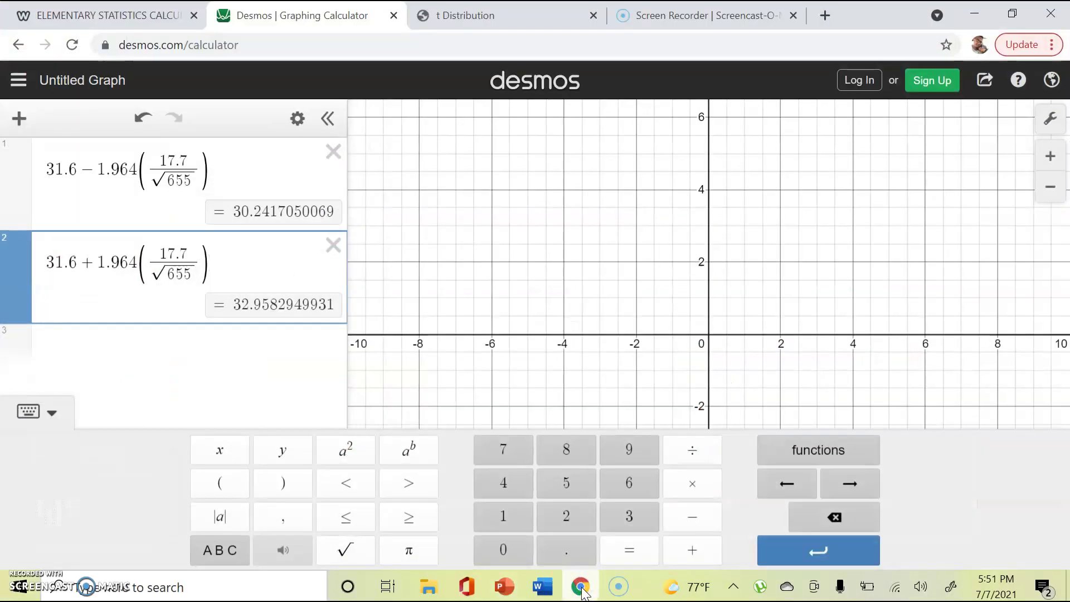
click(581, 588)
click(886, 556)
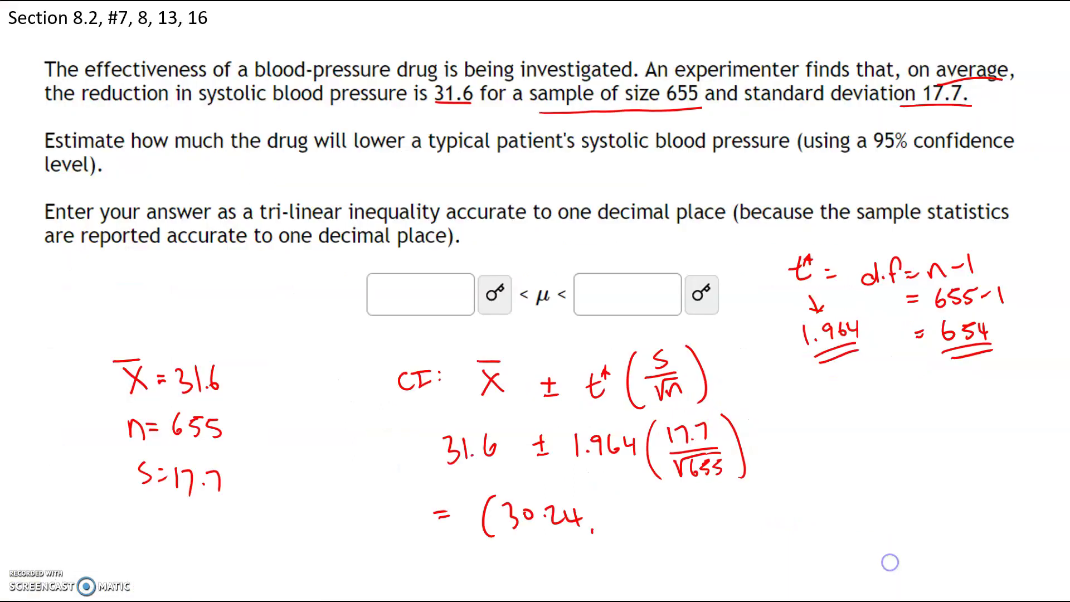
drag(612, 514, 614, 534)
mouse_move(629, 516)
mouse_down()
mouse_move(648, 534)
mouse_move(667, 519)
mouse_move(670, 536)
mouse_up()
click(646, 533)
mouse_move(693, 510)
mouse_down()
mouse_move(689, 532)
mouse_move(703, 536)
mouse_up()
- Handwrite the lower and upper limits, rounded to one decimal place, in the two answer boxes of the μ inequality
click(372, 289)
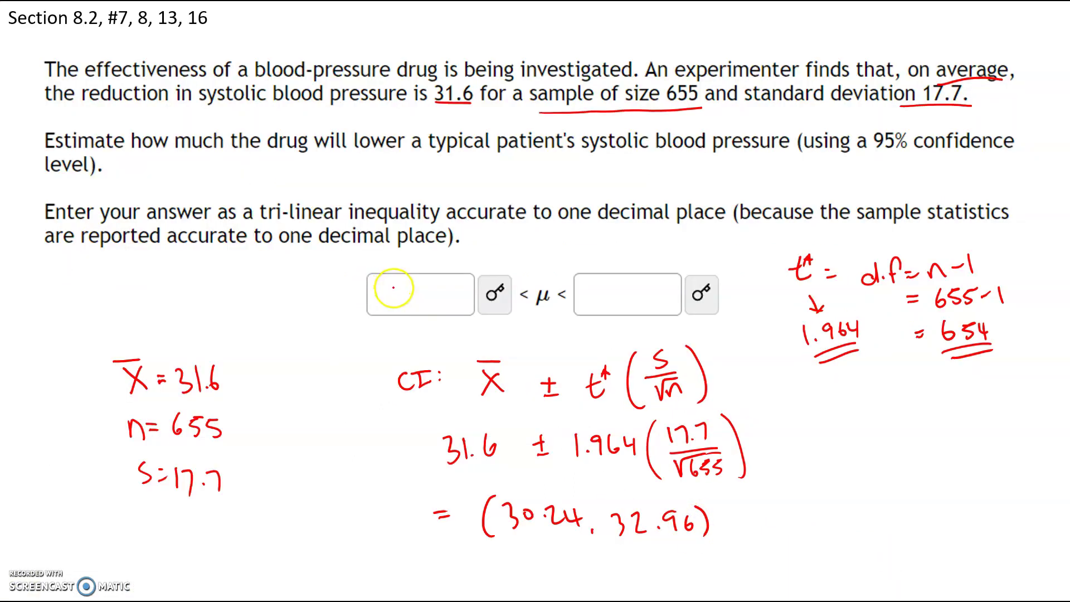
drag(370, 289, 450, 306)
drag(582, 290, 592, 308)
mouse_move(610, 286)
mouse_down()
mouse_move(647, 306)
mouse_move(666, 292)
mouse_up()
click(630, 306)
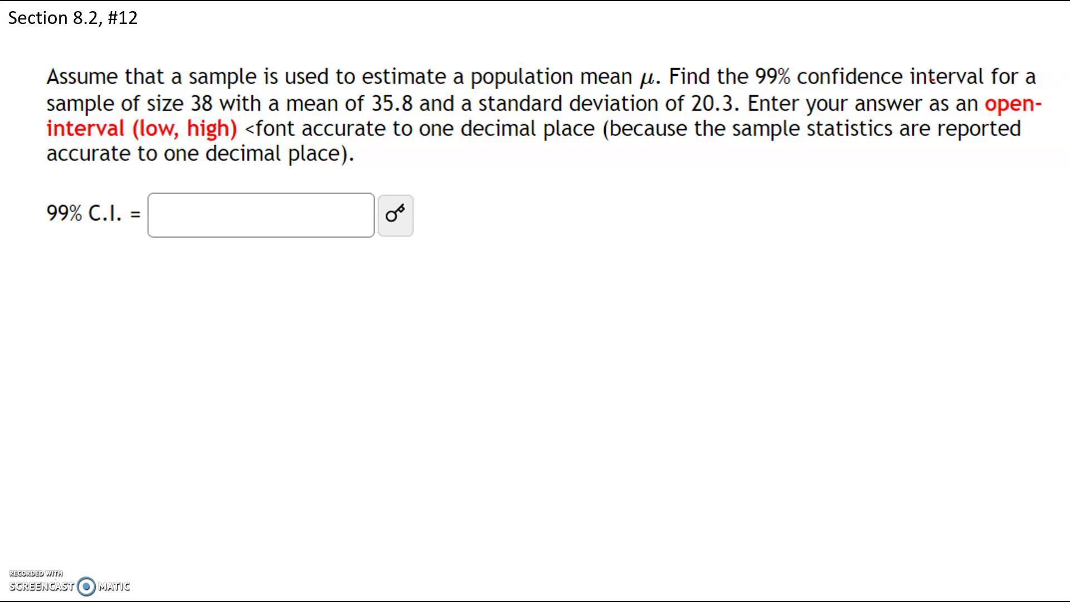
- Underline "sample of size 38" in problem #12 and handwrite "n = 38" beside the answer box
drag(42, 116, 241, 116)
drag(532, 211, 561, 195)
drag(553, 202, 603, 208)
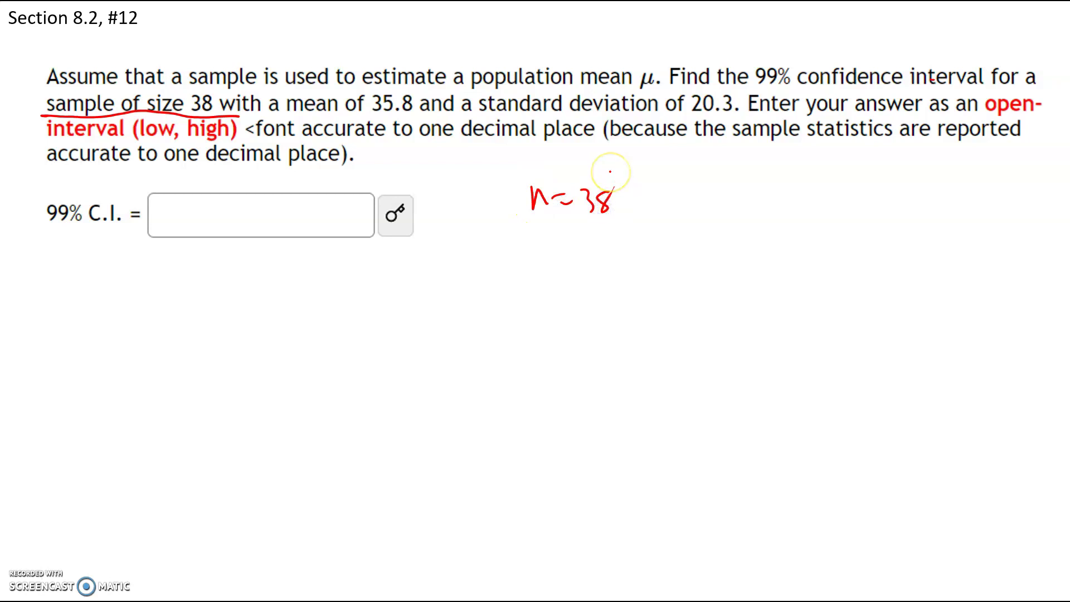
- Underline "mean of 35.8" in the problem statement and handwrite "x̄ = 35.8" below the sample size
drag(303, 115, 418, 116)
mouse_move(535, 229)
mouse_down()
mouse_move(550, 243)
mouse_move(543, 249)
mouse_move(551, 224)
mouse_up()
drag(565, 234, 585, 239)
drag(590, 228, 592, 249)
mouse_move(612, 226)
mouse_down()
mouse_move(630, 239)
mouse_move(642, 226)
mouse_up()
click(628, 243)
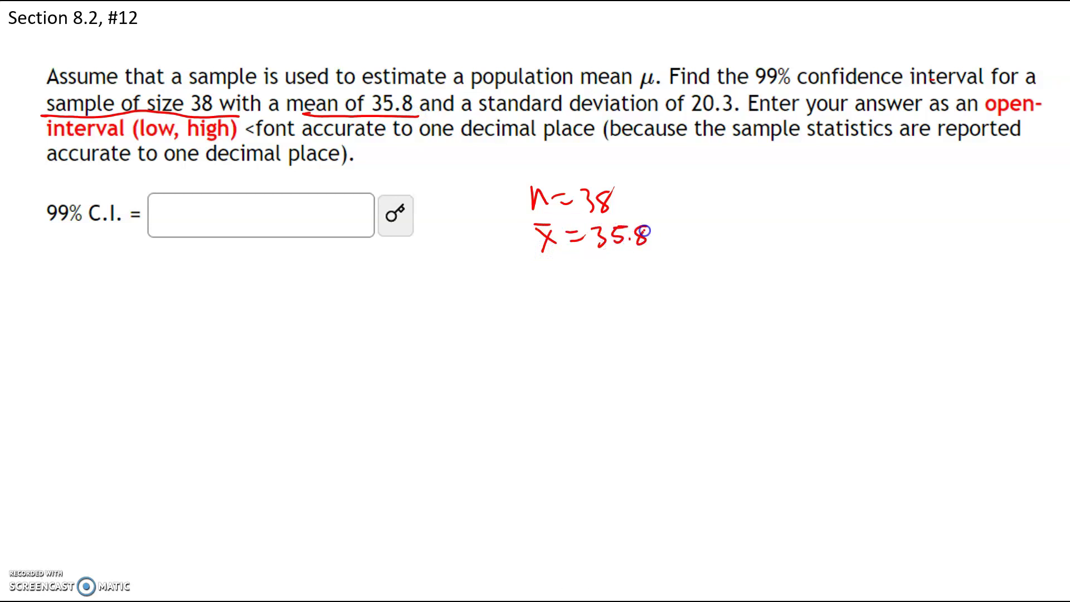
- Underline "standard deviation of 20.3" in the statement of problem #12
drag(485, 114, 729, 112)
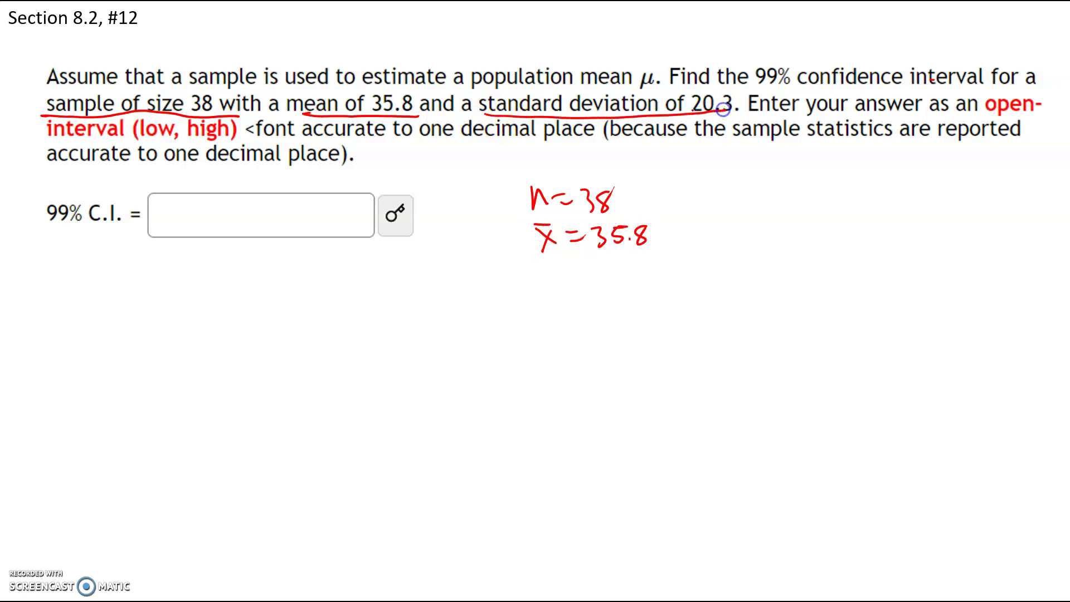